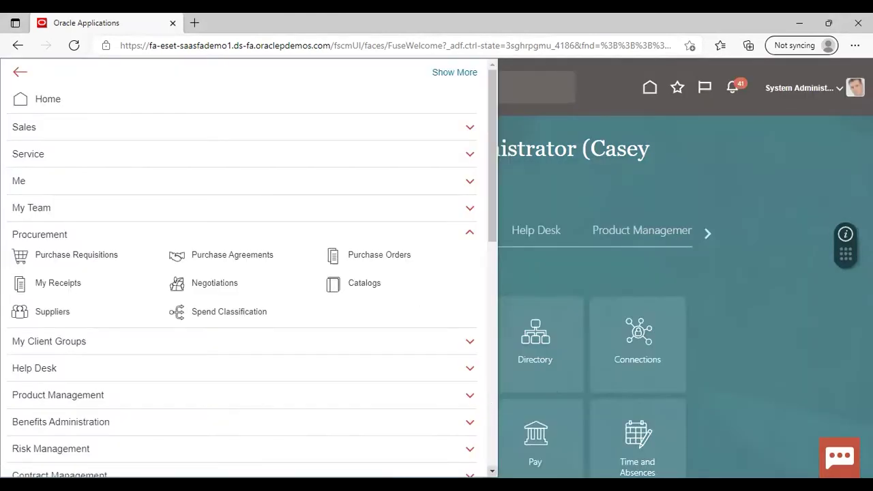
Open the Payables invoices work area and start creating a new invoice.
scroll(172, 389, "down", 5)
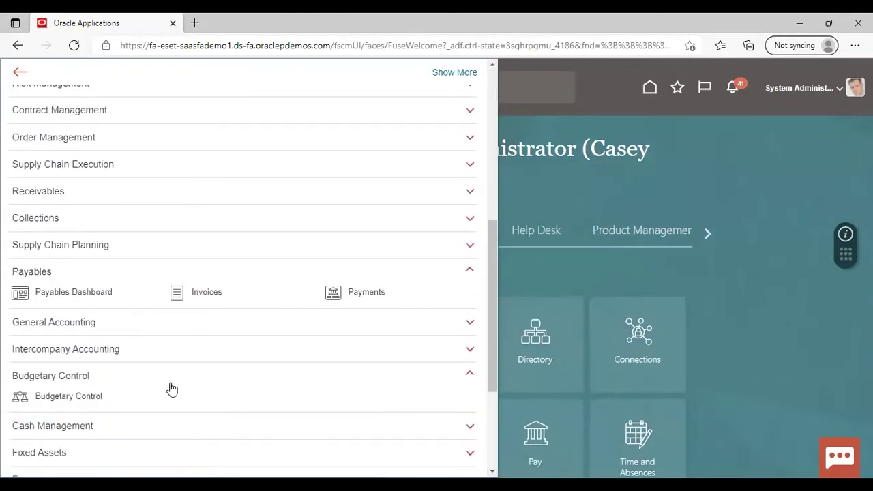
left_click(208, 292)
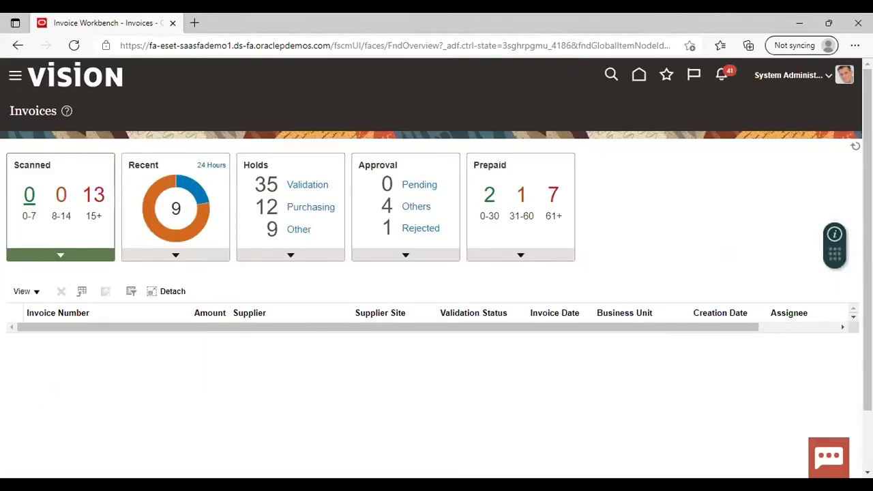
left_click(783, 117)
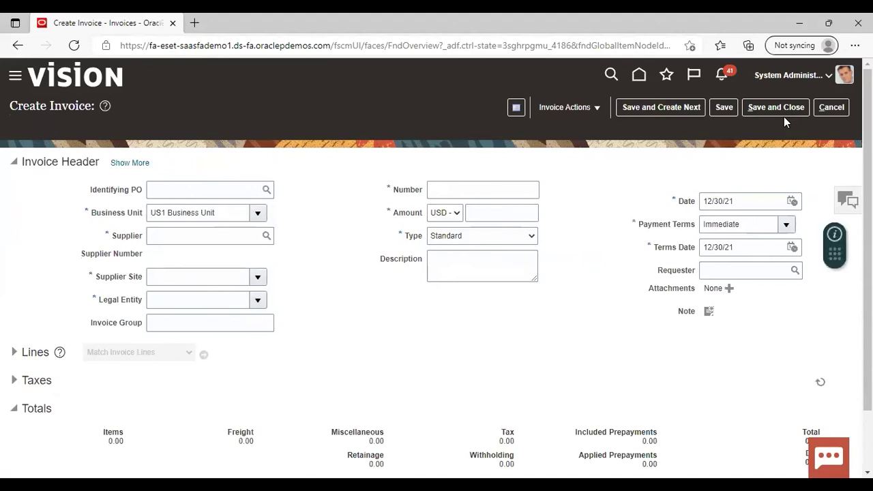
Fill in the invoice header with supplier Dell Inc., number 2345 and an amount of 100 USD.
left_click(226, 237)
type("dell")
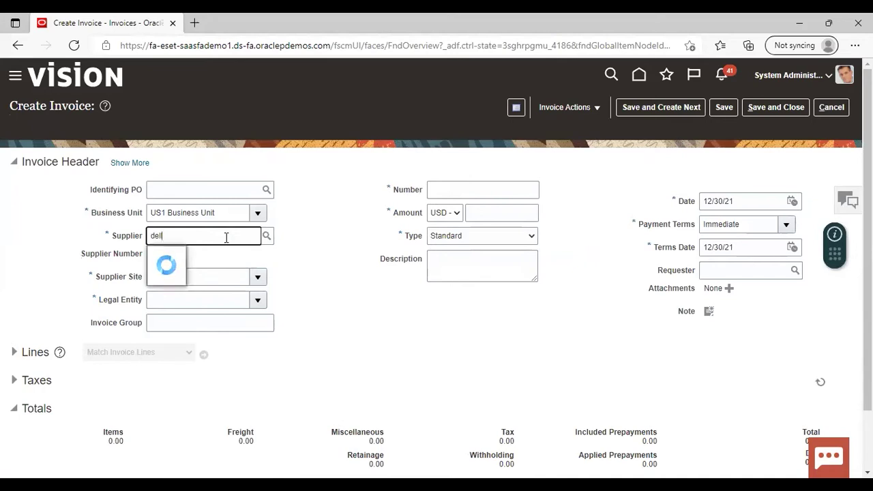
left_click(214, 255)
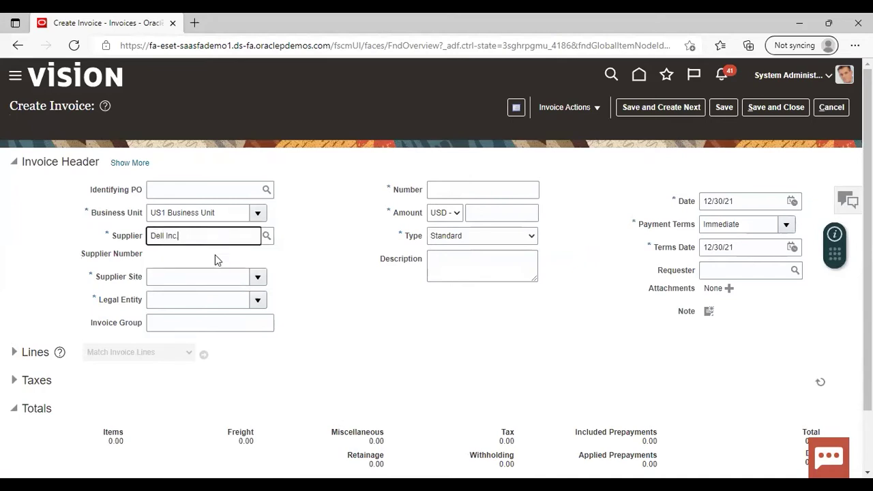
left_click(474, 187)
type("2345")
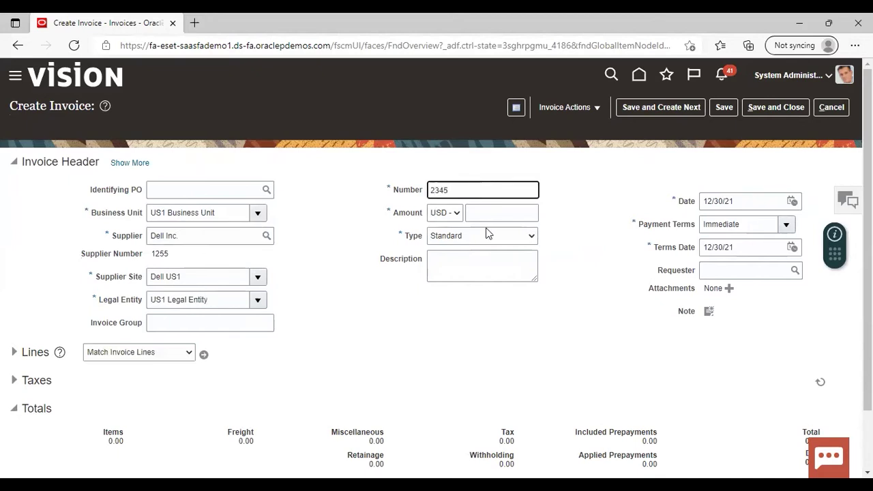
left_click(486, 214)
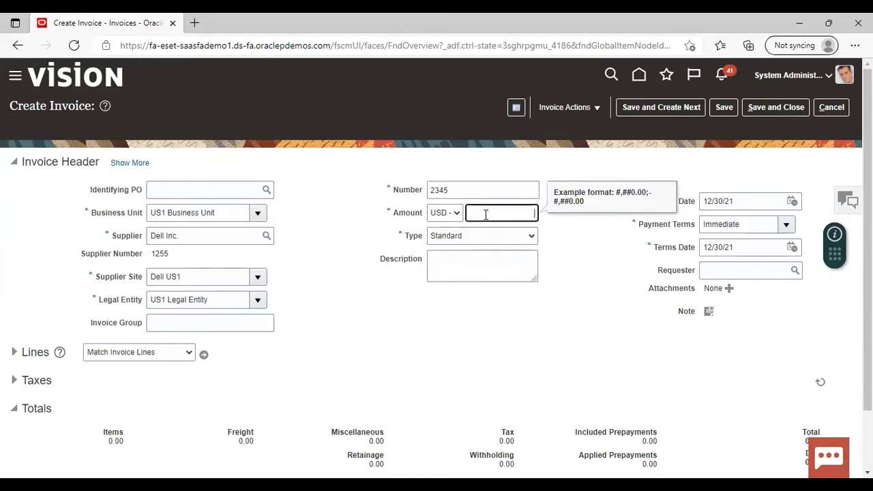
type("100")
left_click(537, 301)
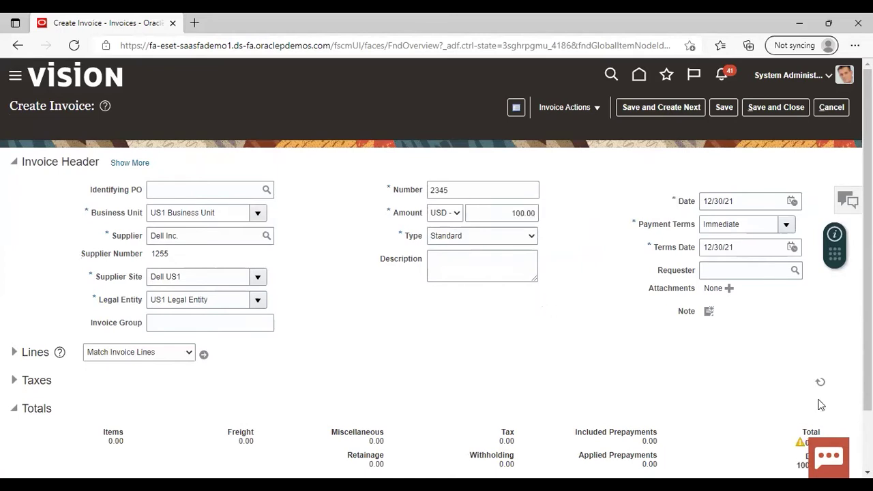
Expand the invoice lines and enter an amount of 95 on the first item line.
scroll(698, 361, "down", 2)
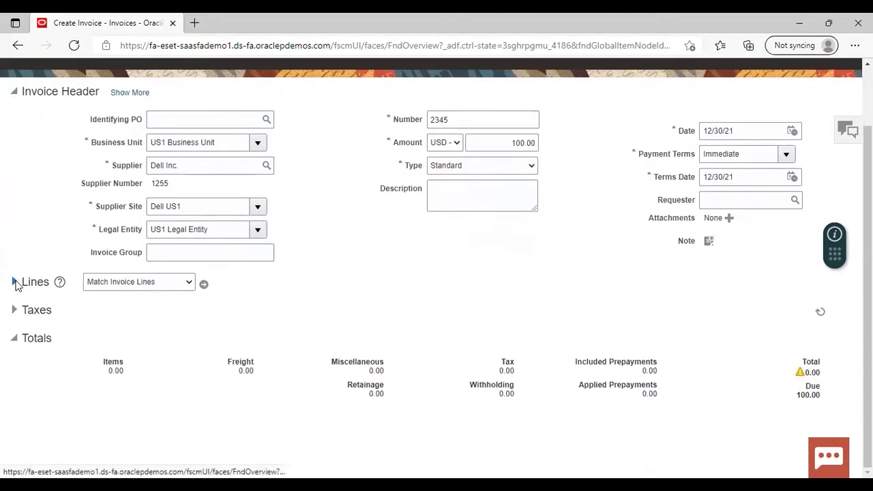
left_click(15, 283)
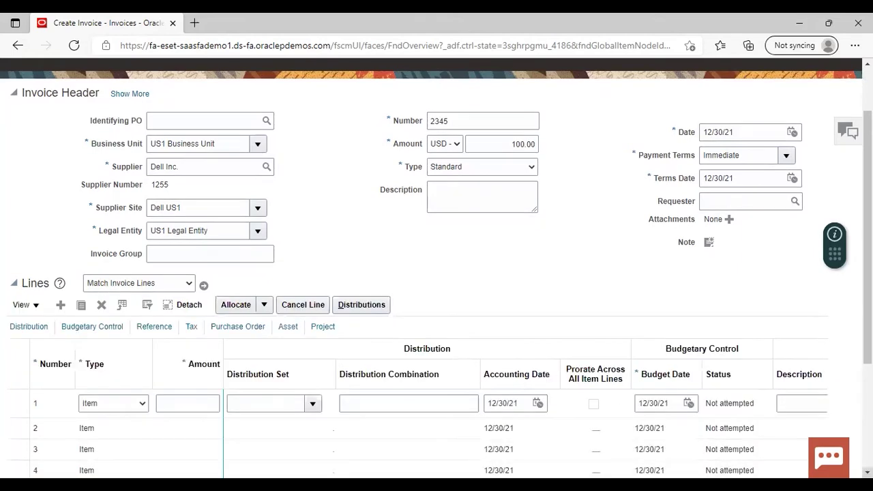
scroll(352, 370, "down", 3)
left_click(200, 300)
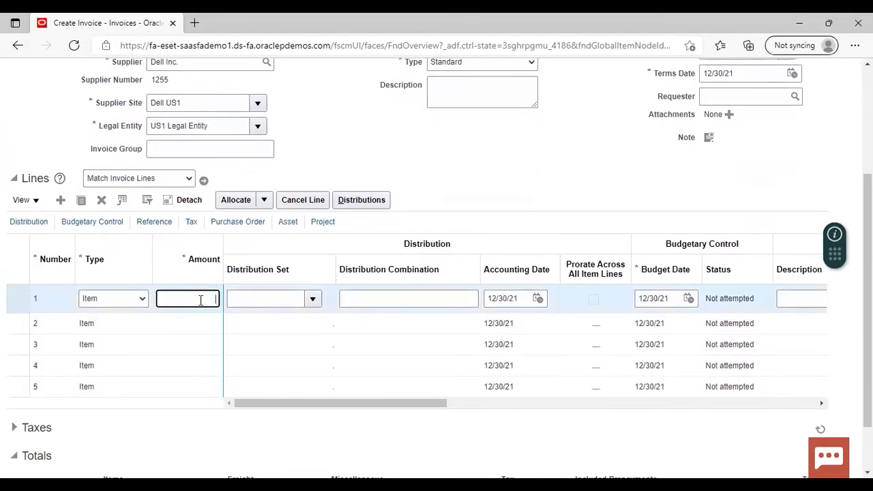
type("95")
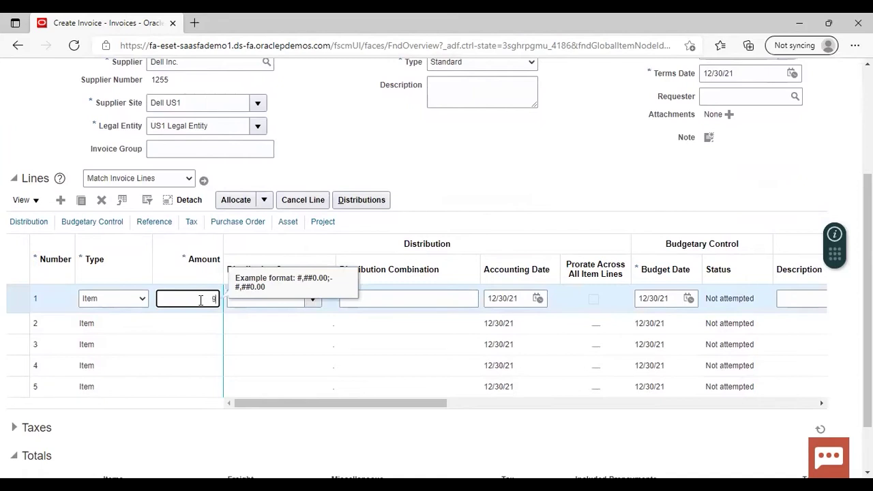
left_click(430, 200)
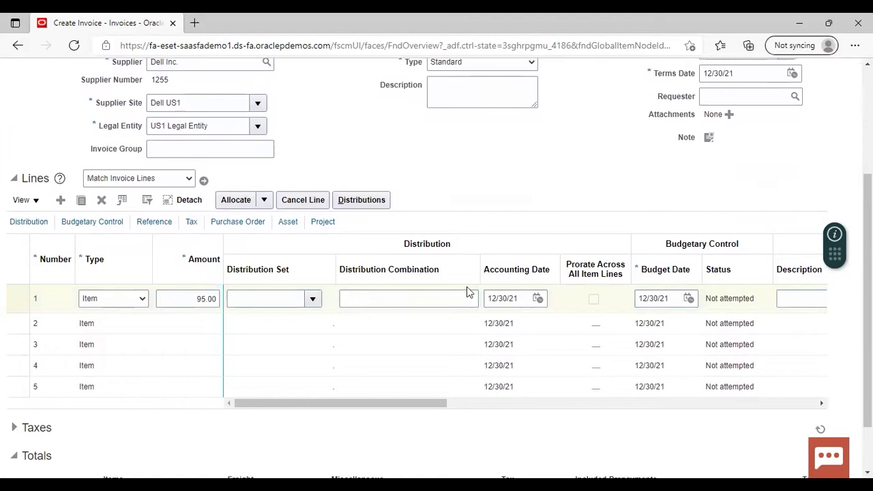
Open the distribution combination selector for line 1 and search for accounts whose description contains "expense".
left_click_drag(479, 261, 496, 264)
left_click(486, 301)
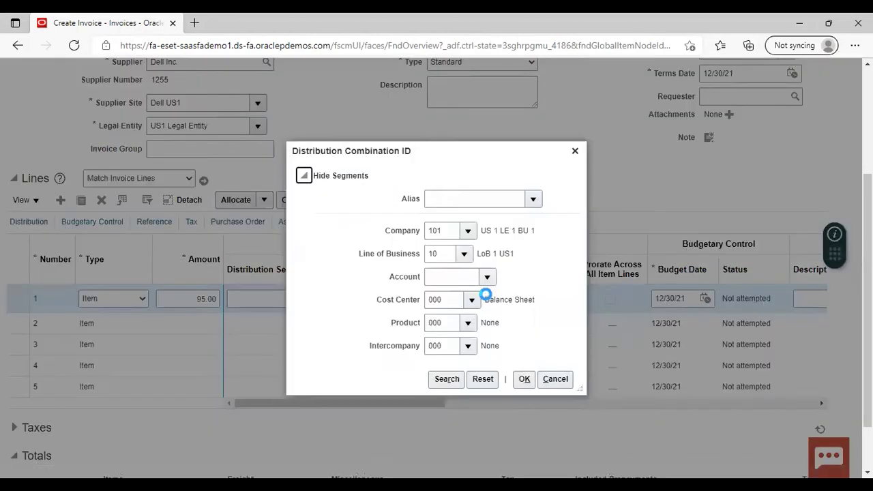
left_click(487, 277)
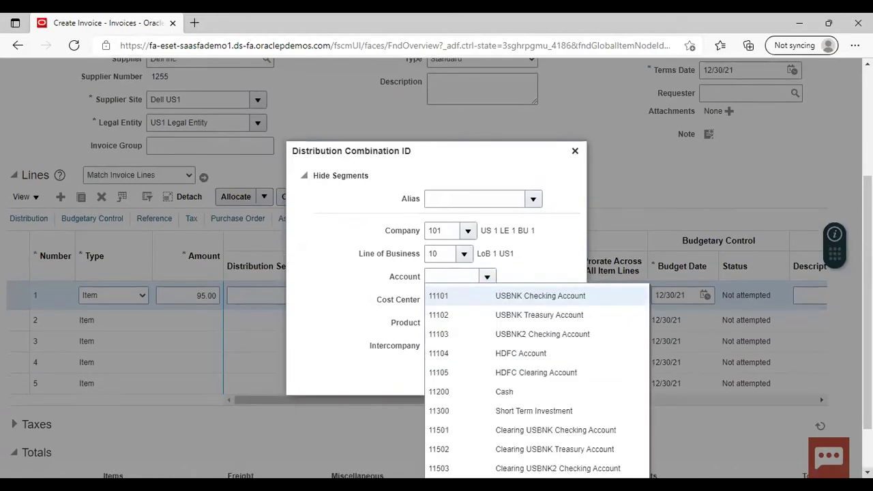
scroll(544, 464, "down", 1)
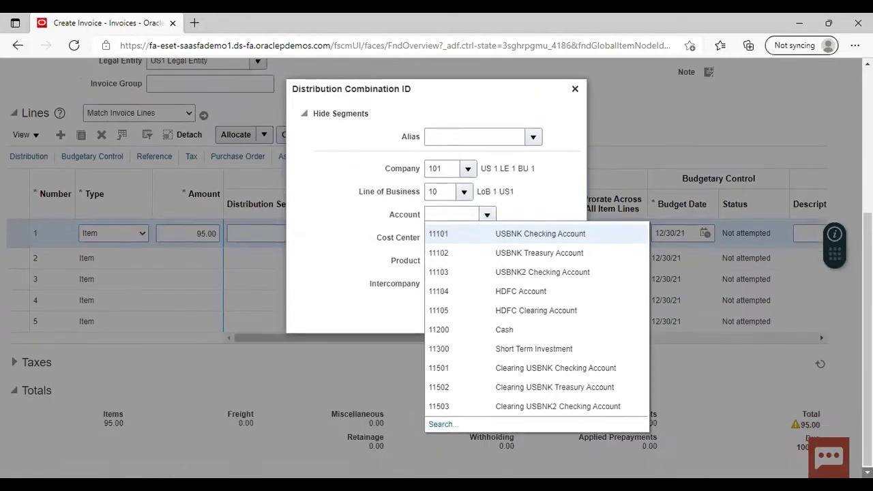
left_click(442, 423)
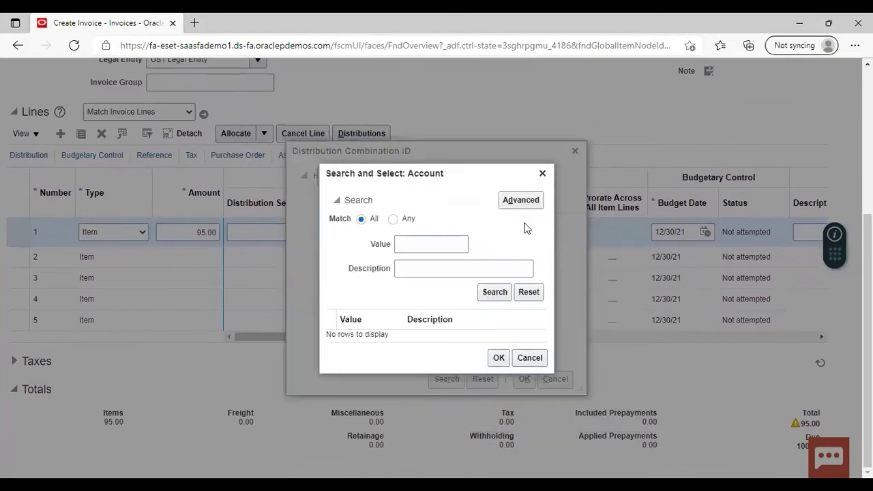
left_click(525, 199)
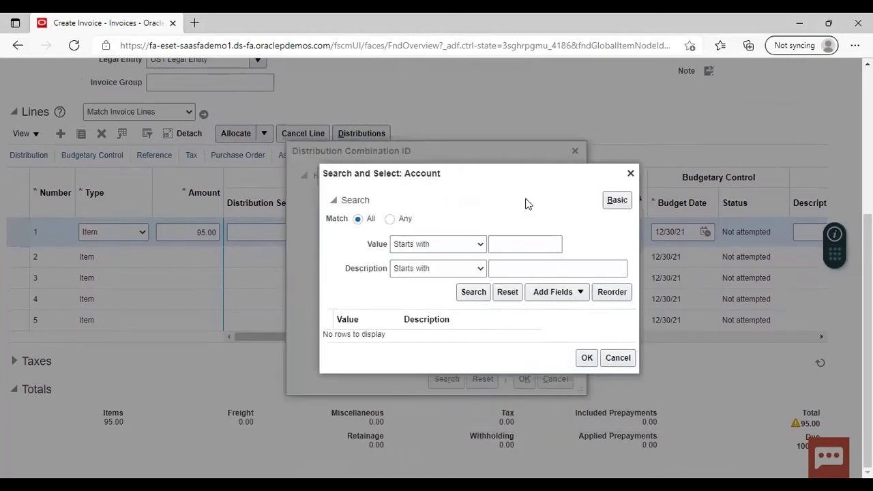
left_click(438, 269)
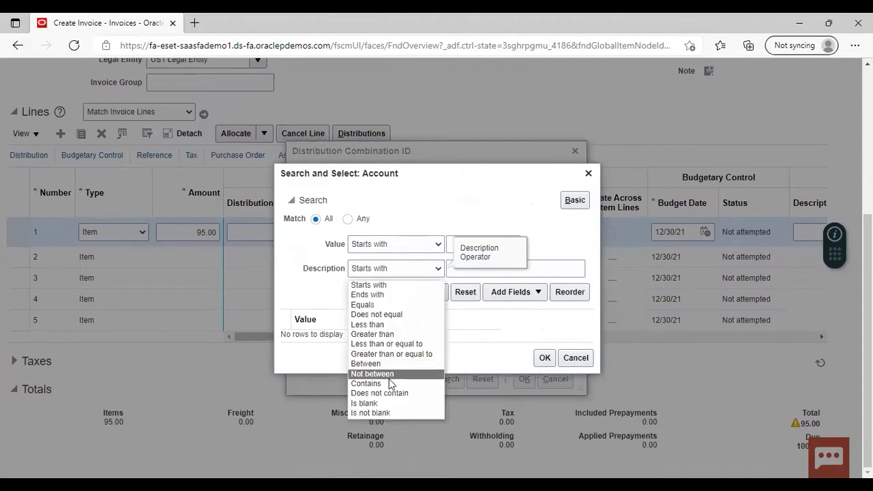
left_click(390, 384)
left_click(544, 267)
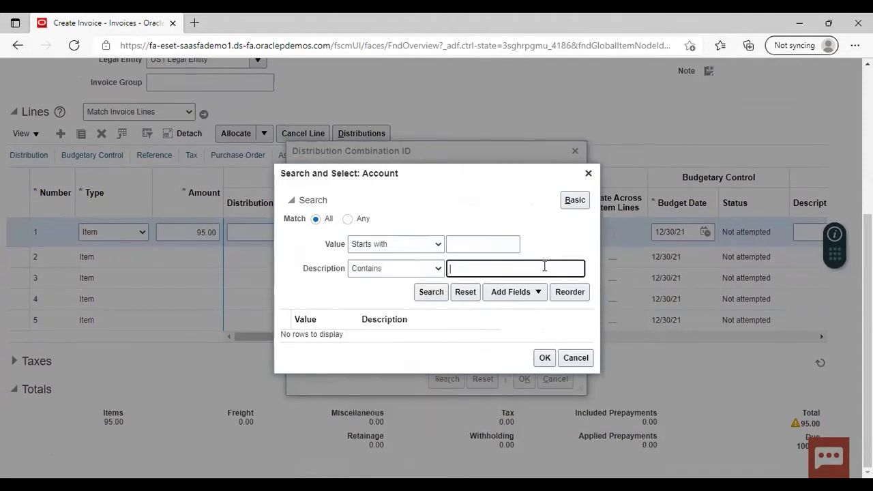
type("expense")
key("Return")
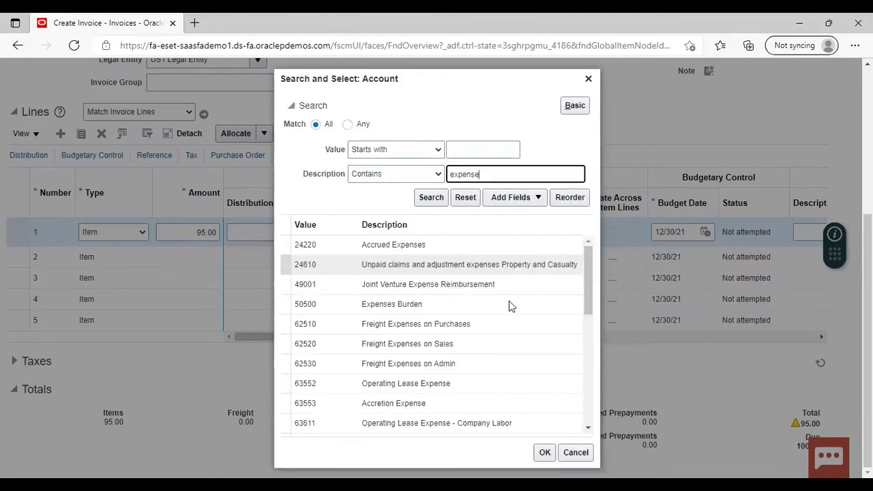
Choose Recruiting expenses as the account and apply the distribution combination to line 1.
left_click(588, 428)
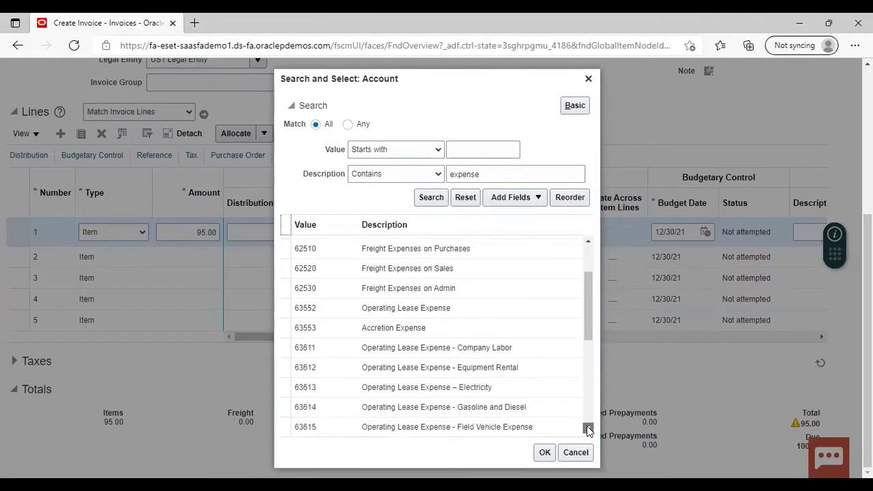
left_click(587, 428)
left_click(587, 428)
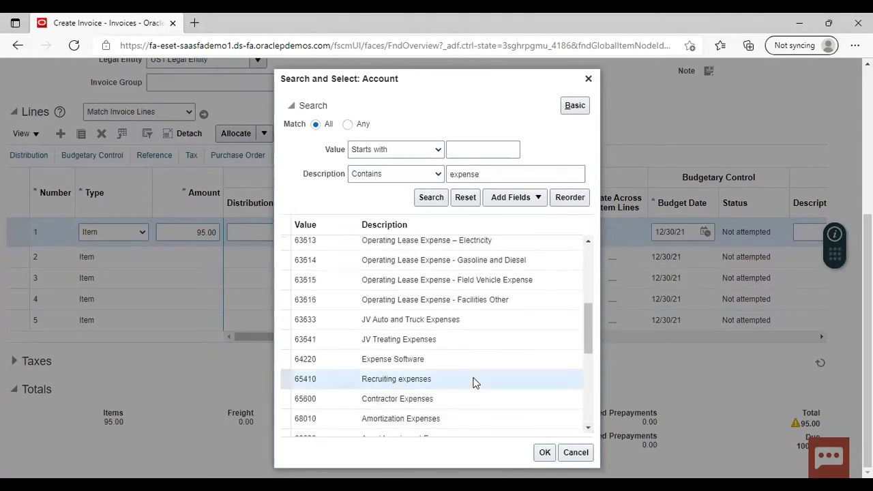
left_click(544, 452)
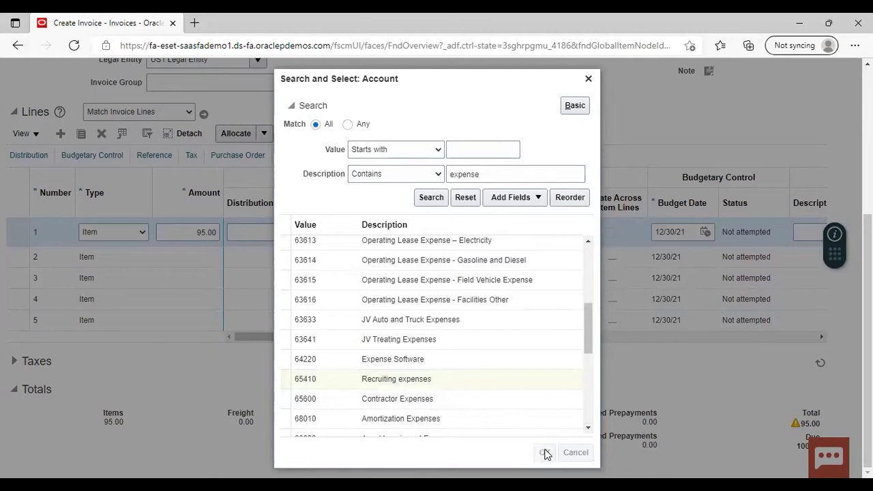
left_click(520, 379)
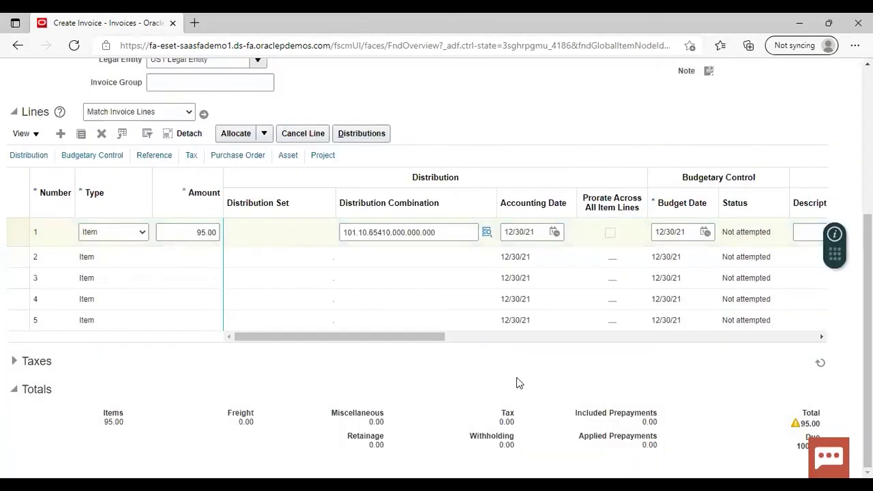
Validate the invoice.
scroll(437, 273, "up", 4)
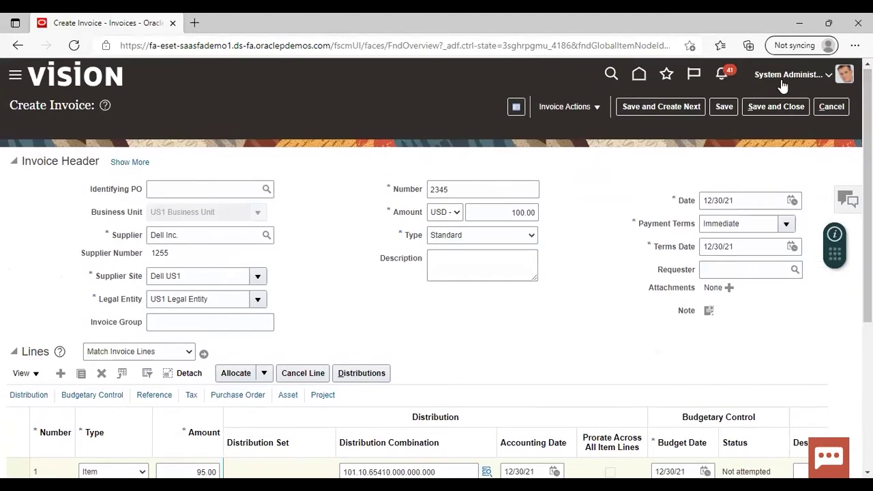
left_click(585, 108)
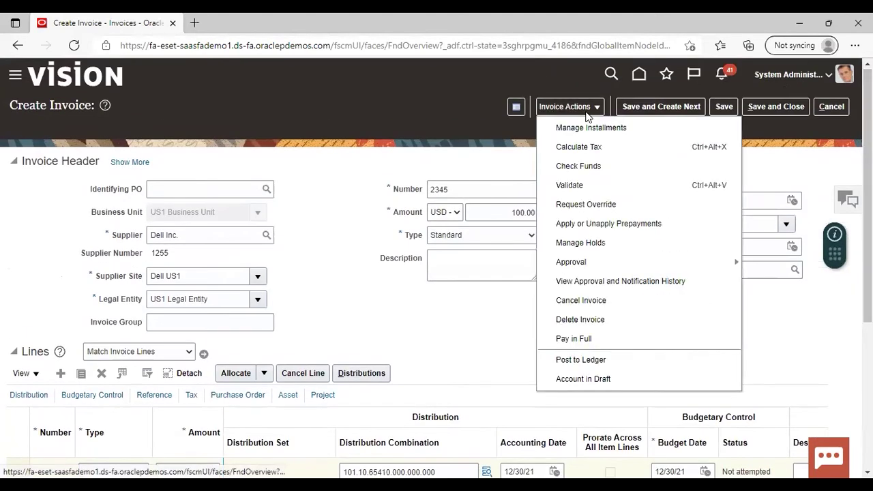
left_click(579, 184)
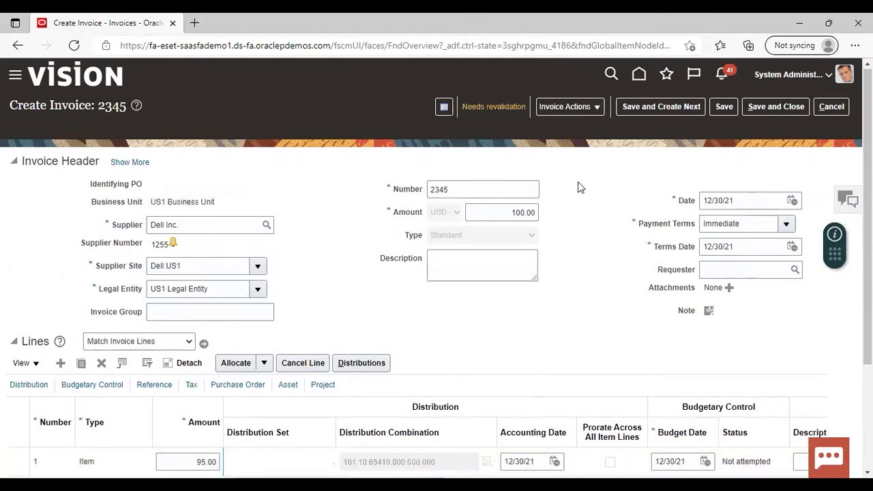
Open the system holds from the invoice summary and try to release the line variance hold as Amount approved.
left_click(492, 106)
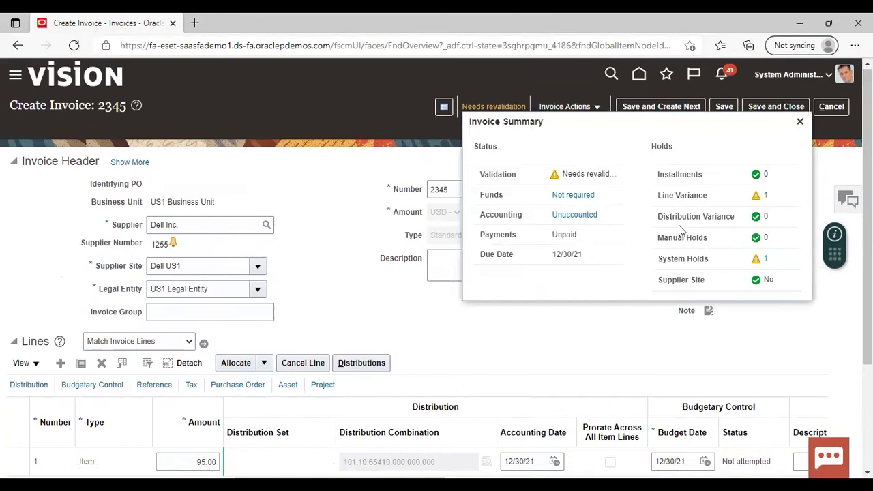
left_click(764, 259)
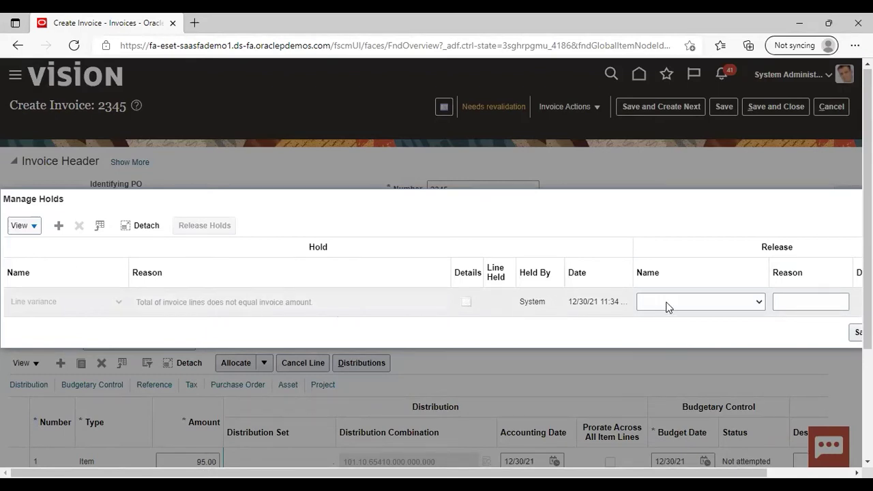
left_click(758, 302)
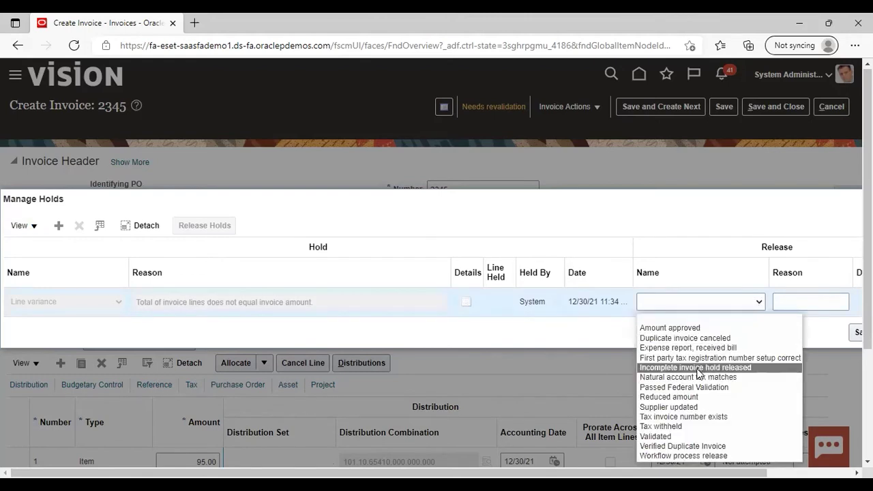
left_click(676, 329)
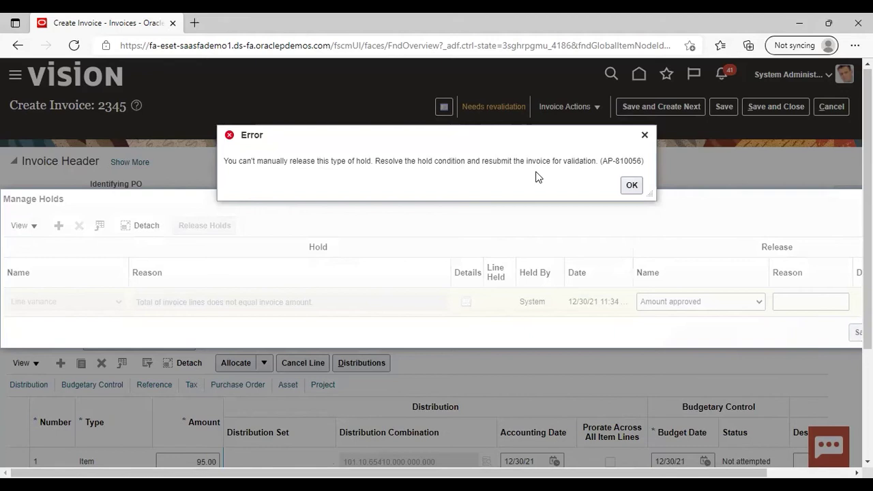
left_click(630, 186)
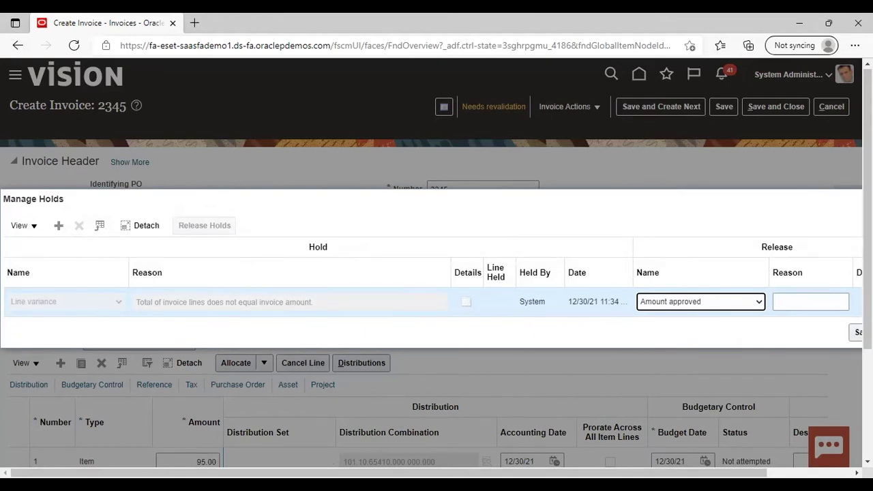
scroll(839, 327, "right", 3)
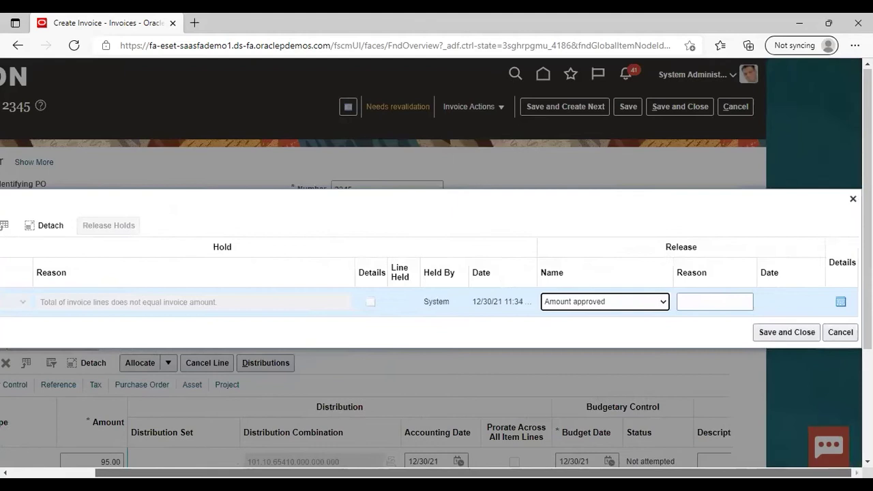
left_click(843, 333)
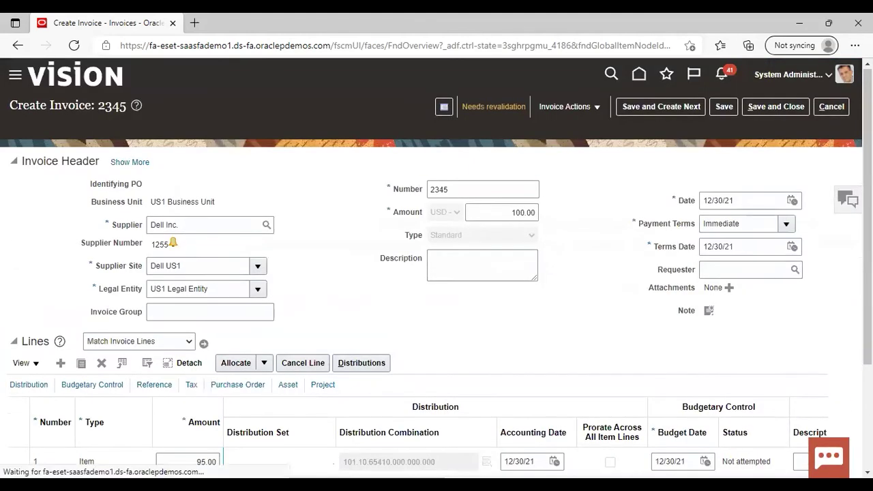
Set the amount of invoice line 1 to 100.00 so that it matches the invoice header amount.
scroll(436, 272, "down", 2)
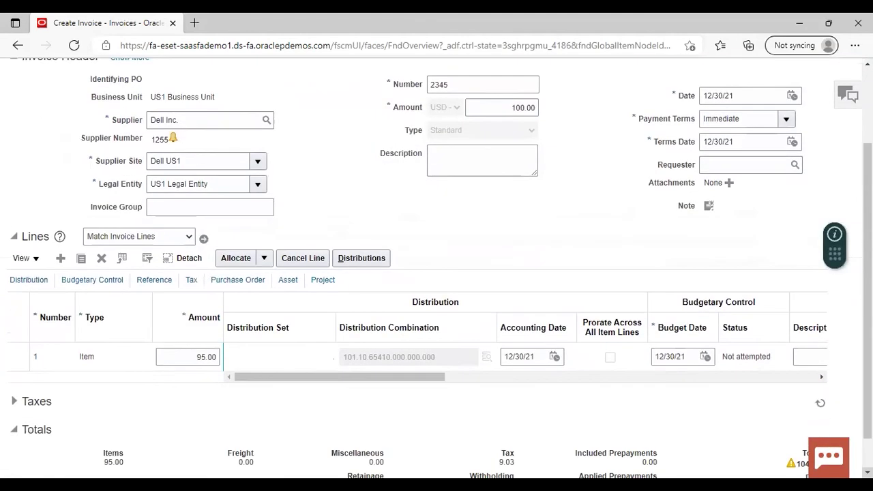
left_click(206, 356)
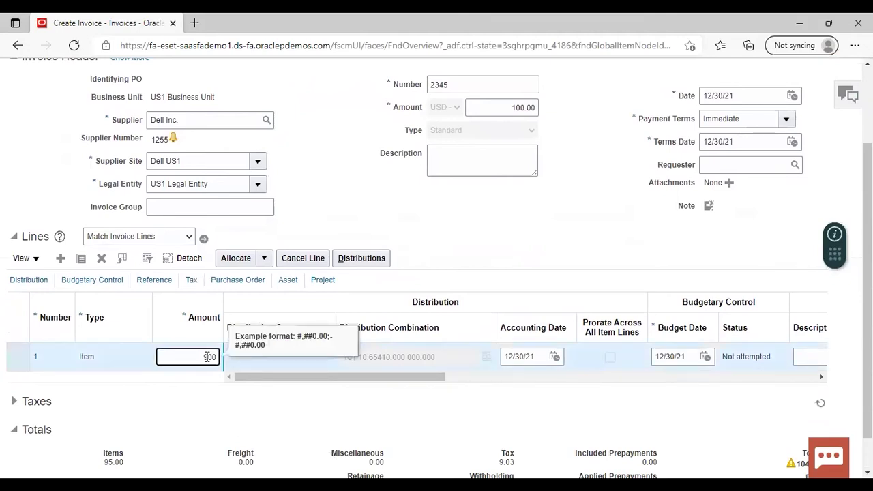
key("BackSpace")
type("100")
left_click(435, 223)
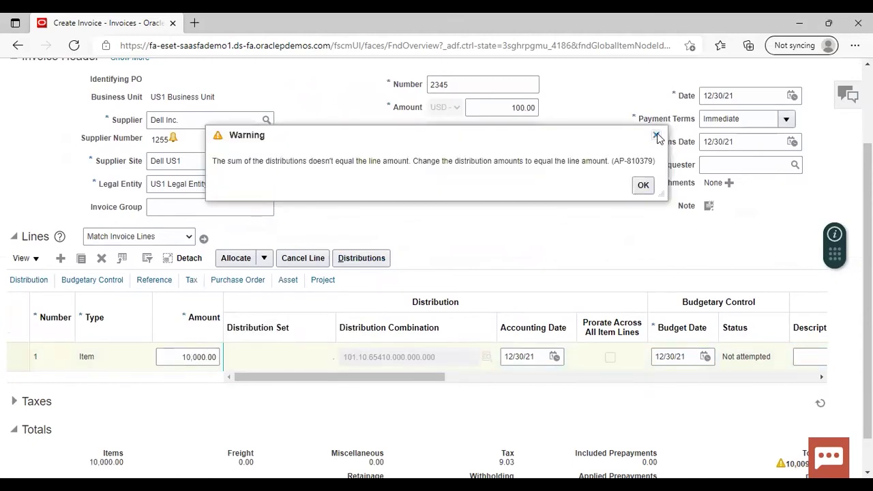
left_click(641, 185)
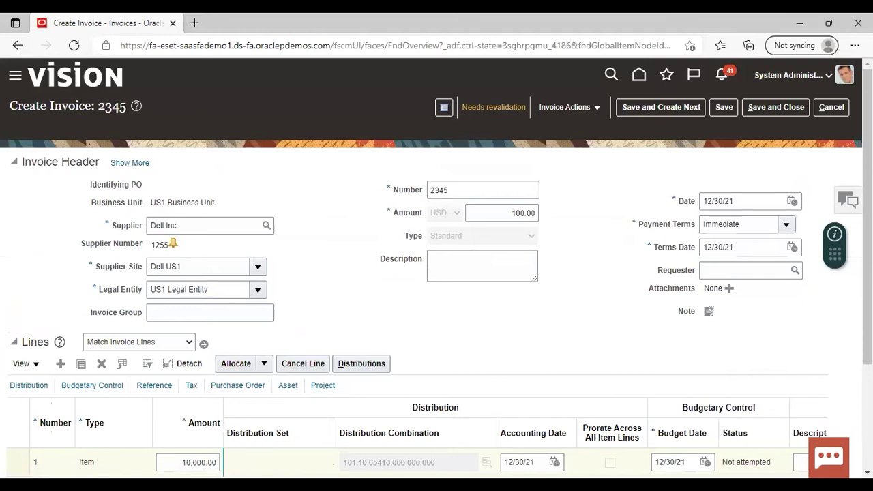
scroll(208, 371, "down", 2)
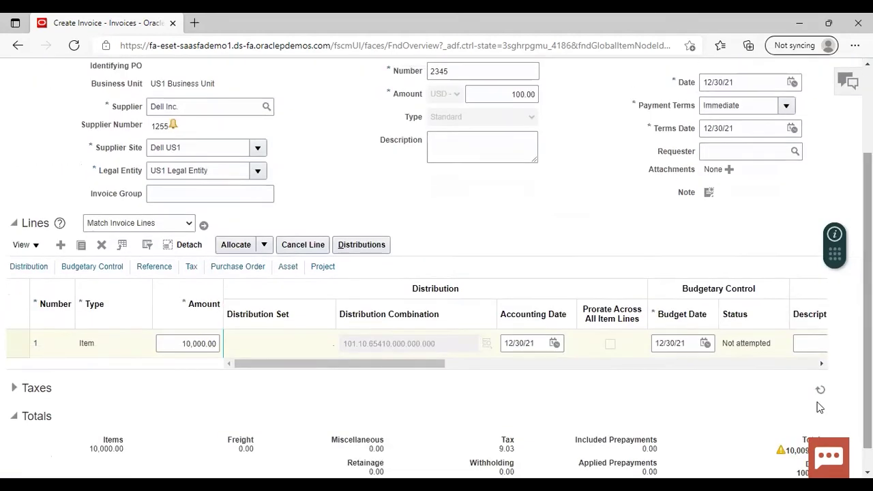
left_click(206, 344)
key("BackSpace")
key("BackSpace")
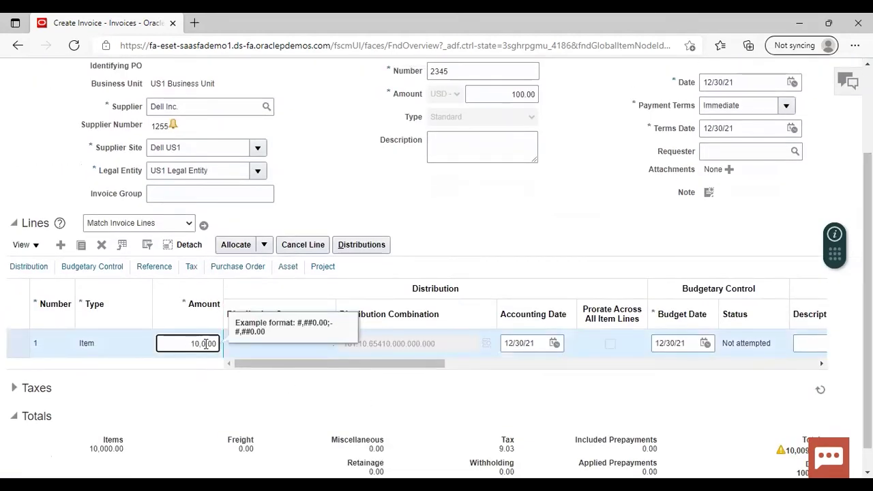
left_click(548, 244)
scroll(549, 244, "up", 2)
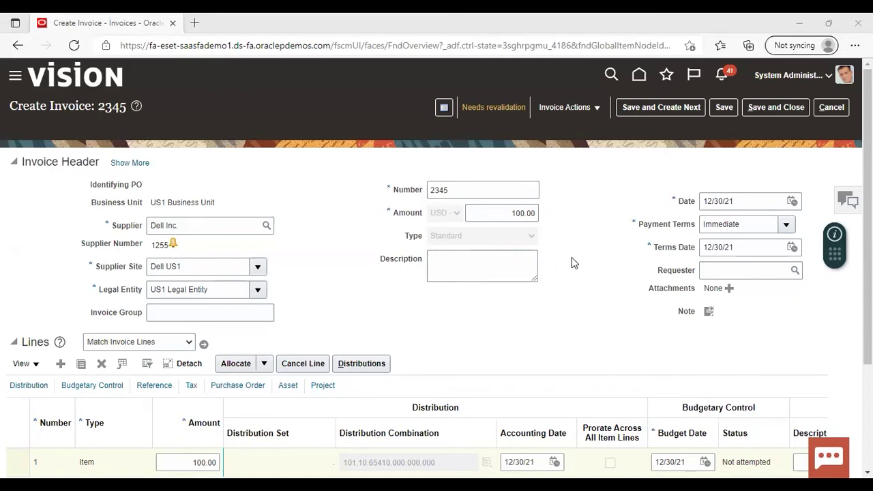
Cancel out of the invoice and go to Setup and Maintenance.
left_click(832, 108)
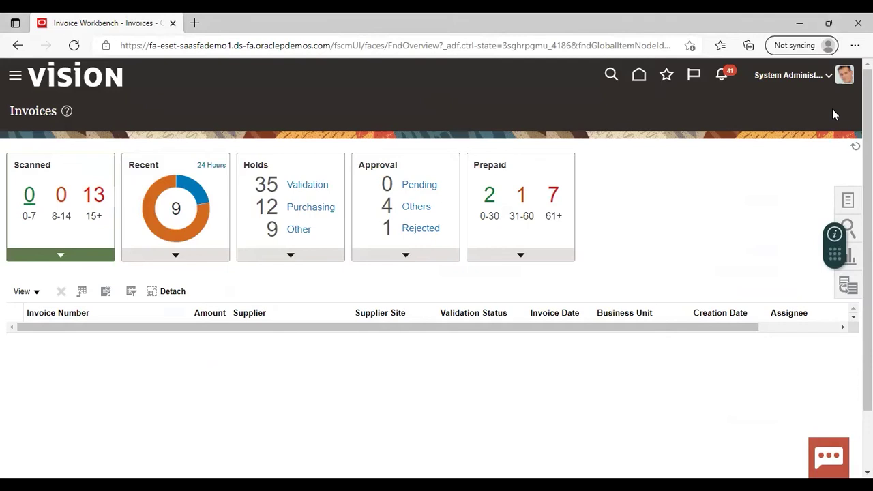
left_click(791, 76)
left_click(592, 263)
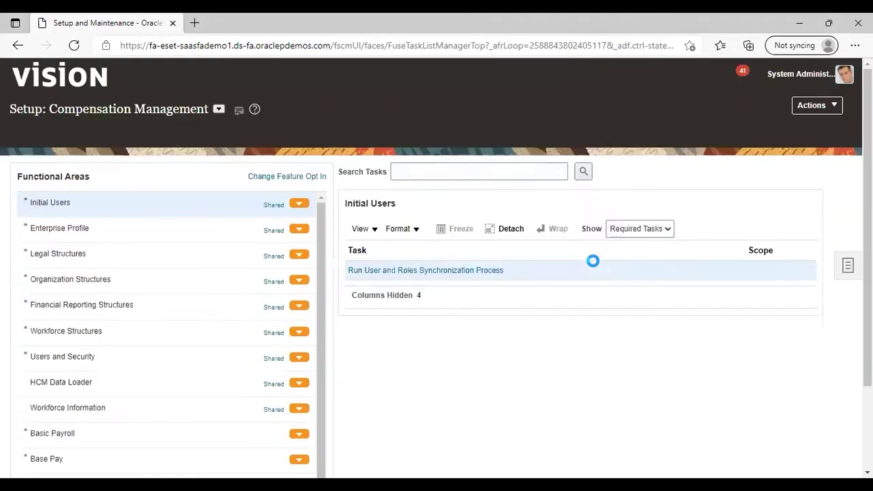
Open the FIN Implementation Project from the list of implementation projects.
left_click(845, 251)
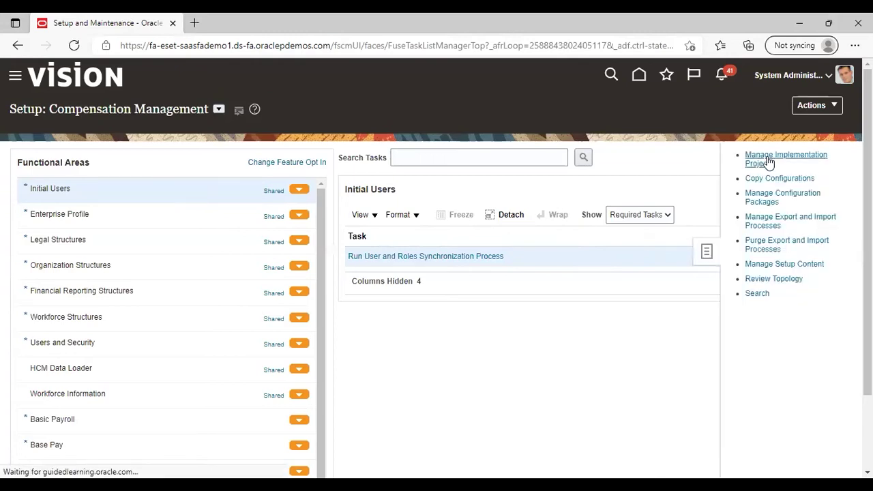
left_click(766, 160)
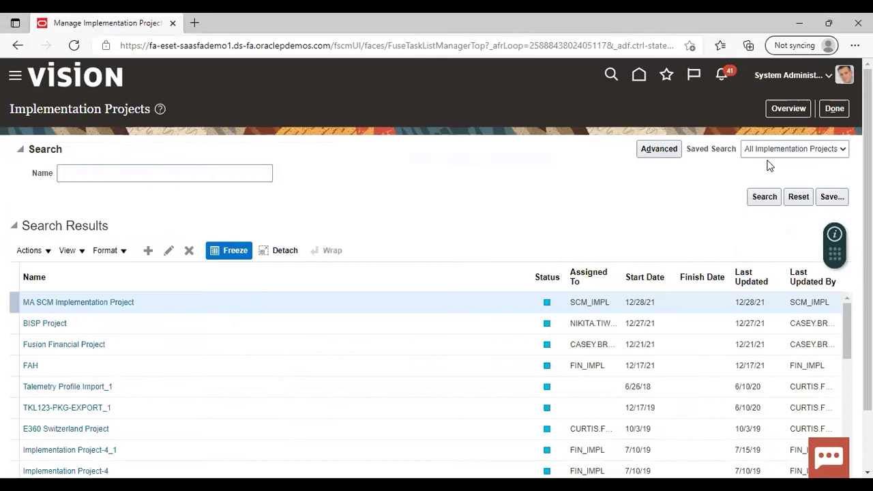
left_click(847, 409)
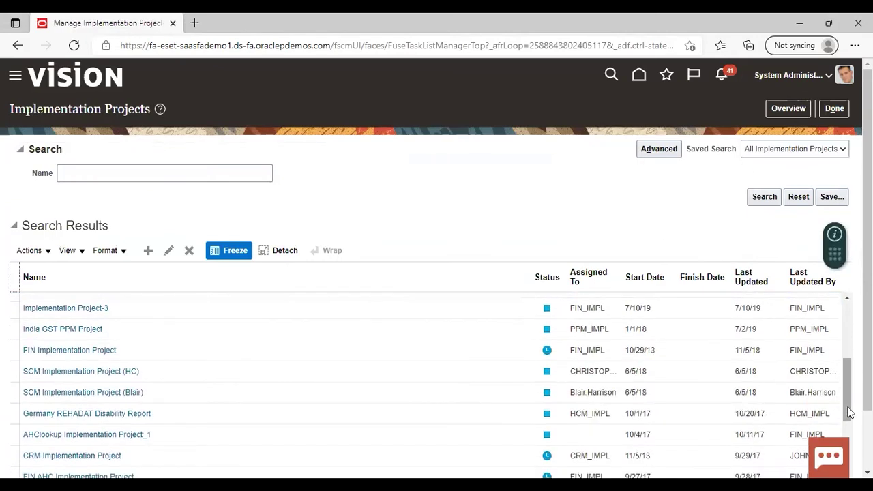
left_click(83, 349)
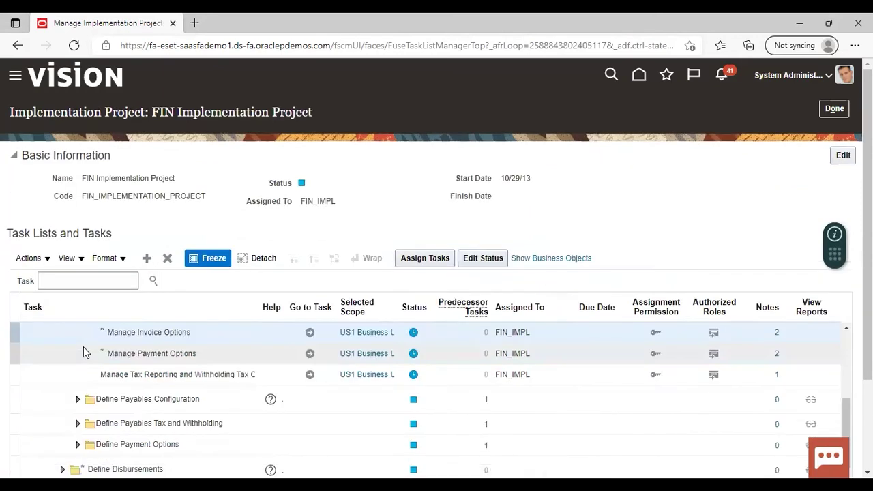
Search the project's tasks for "manage invoice holds and rel%" and go to the Manage Invoice Holds and Releases task.
left_click(104, 281)
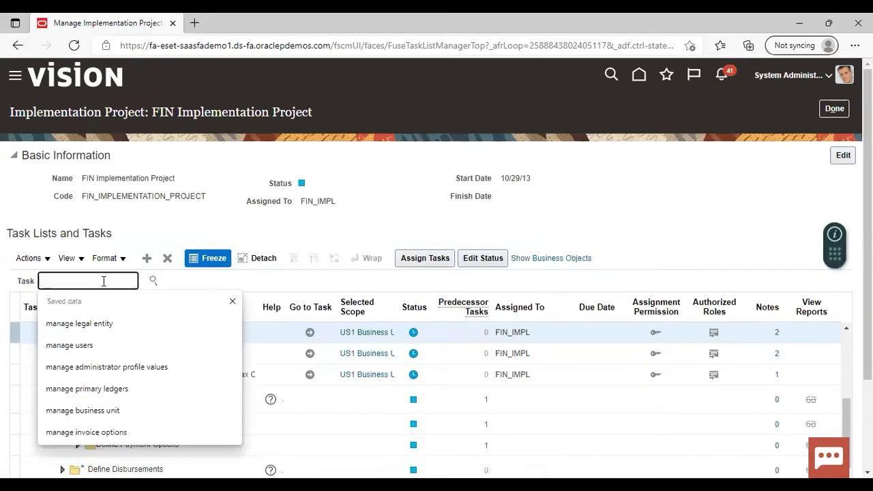
type("manage")
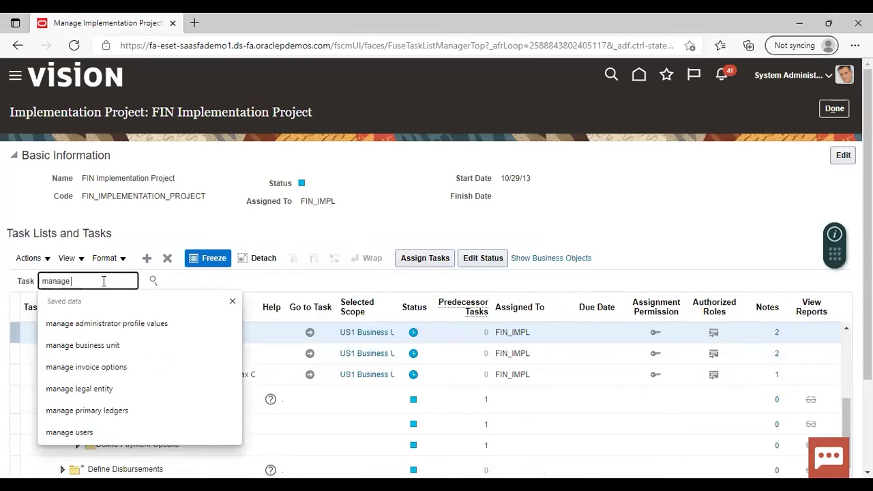
type(" invoice")
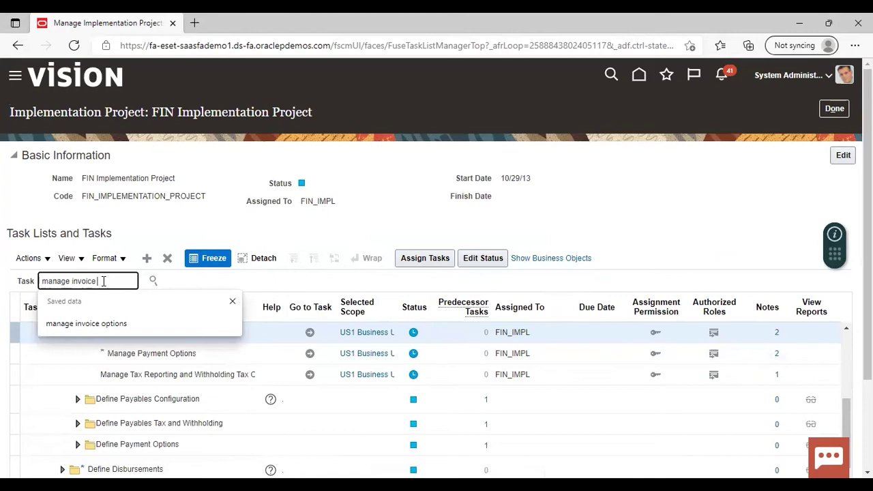
type(" holds")
key("BackSpace")
type("and rel%")
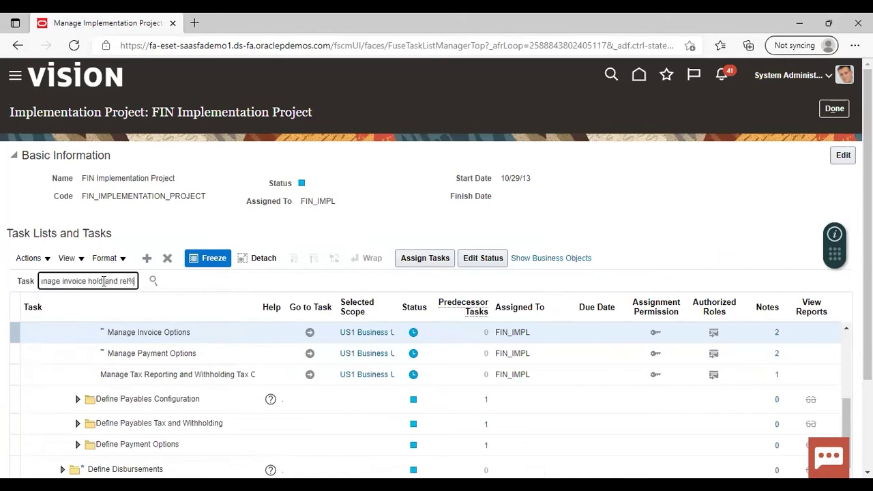
key("Return")
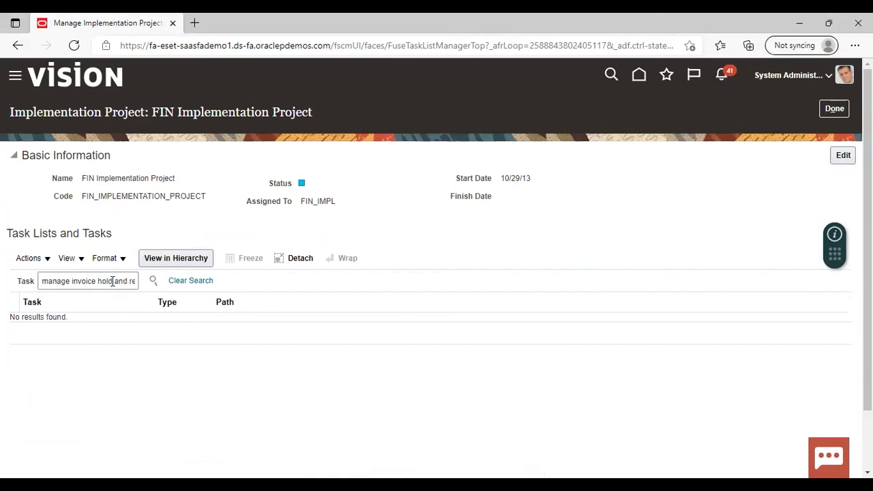
left_click(114, 283)
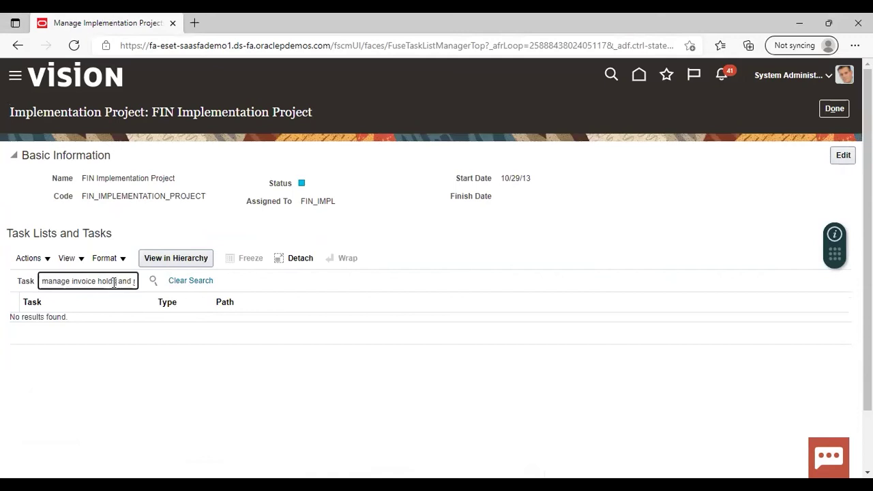
key("Return")
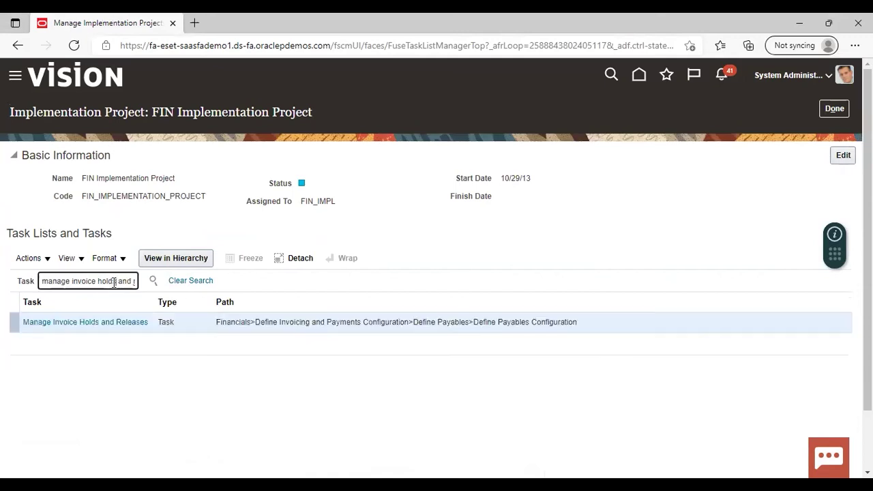
left_click(75, 322)
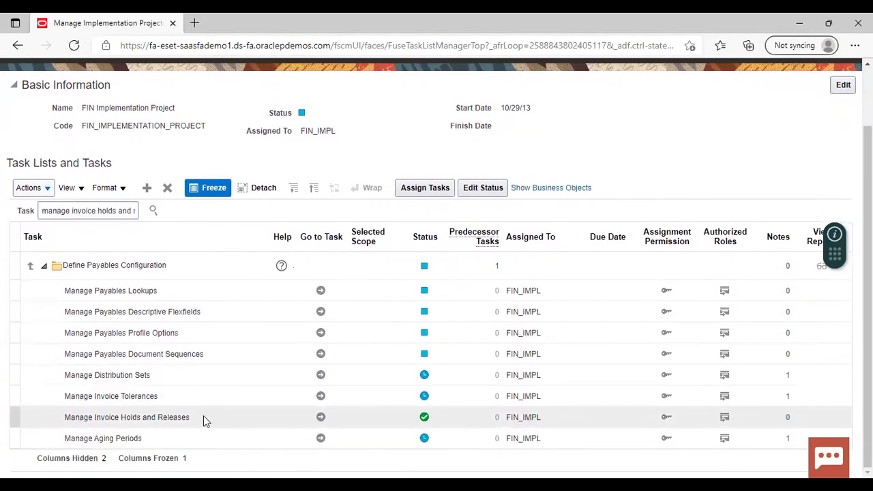
left_click(320, 416)
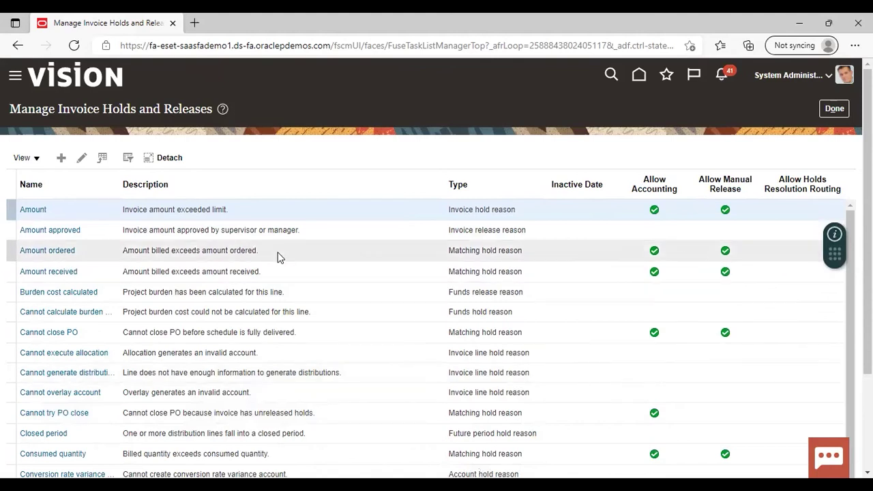
Start a new hold of type Invoice hold reason with "Dell no funds" as both its name and description.
left_click(60, 158)
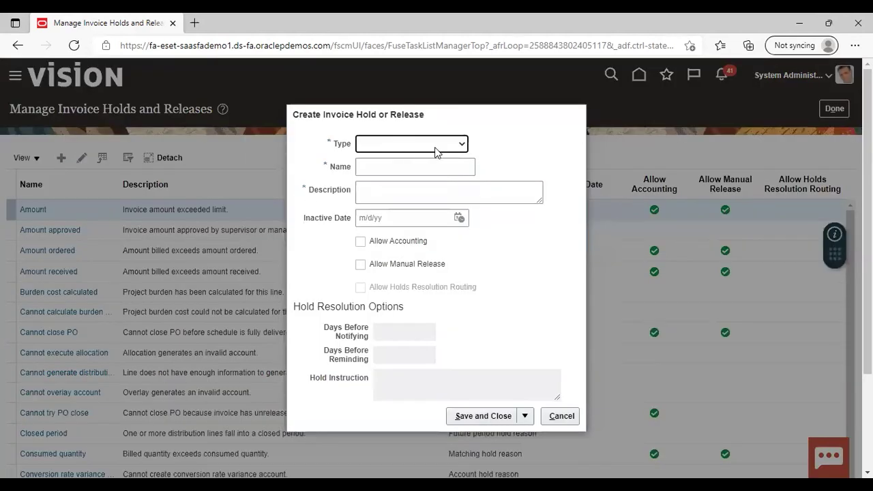
left_click(463, 145)
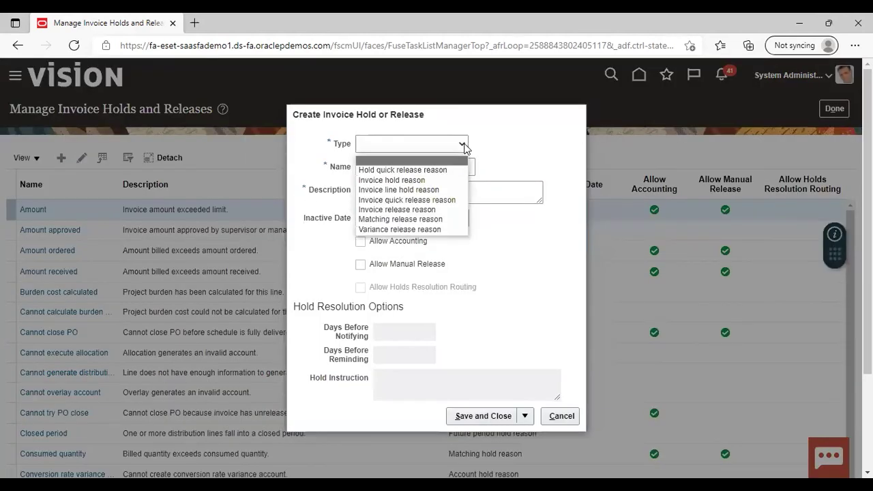
left_click(440, 183)
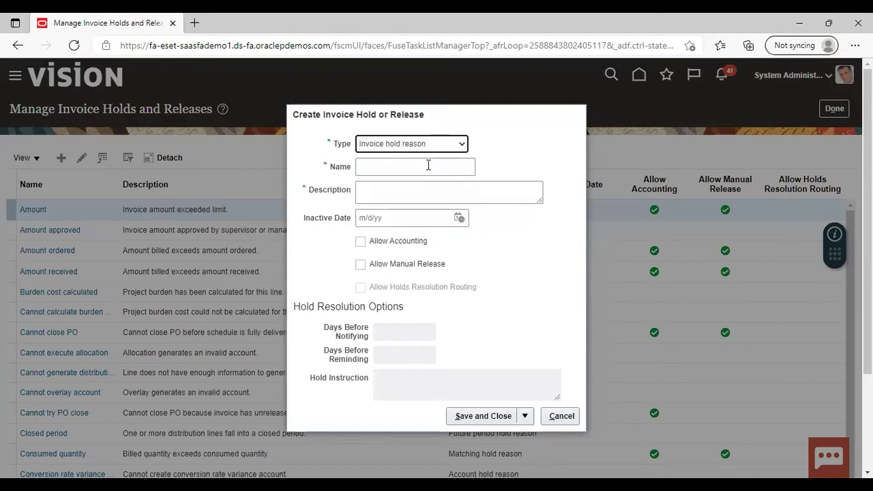
left_click(429, 165)
type("Dell ")
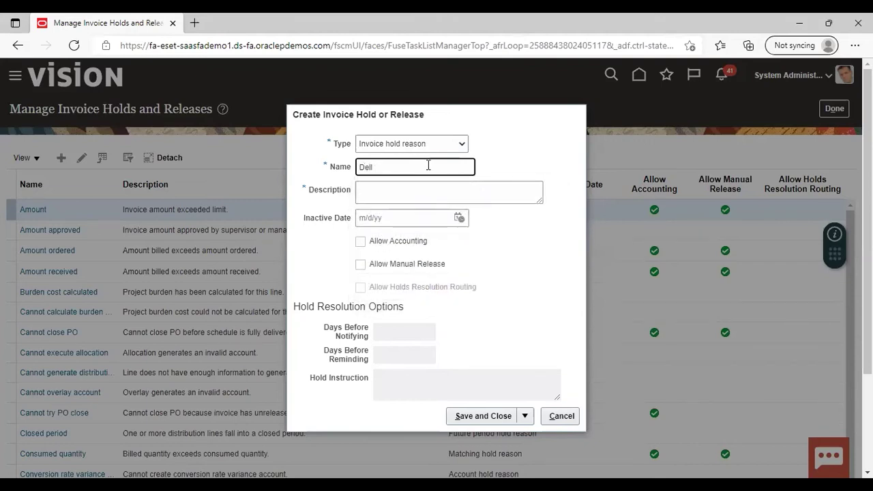
type("no funds")
left_click(412, 191)
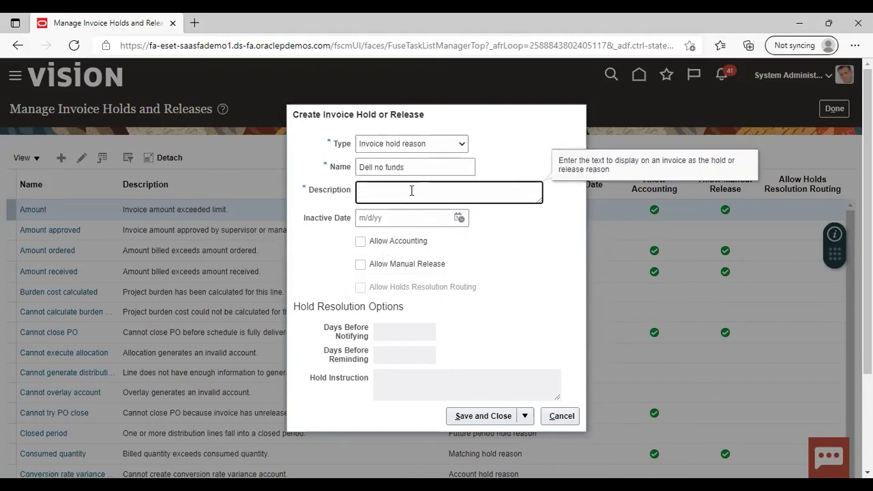
type("Dell no funds")
Allow accounting and manual release for the Dell no funds hold, and save it.
left_click(472, 258)
left_click(360, 243)
left_click(360, 266)
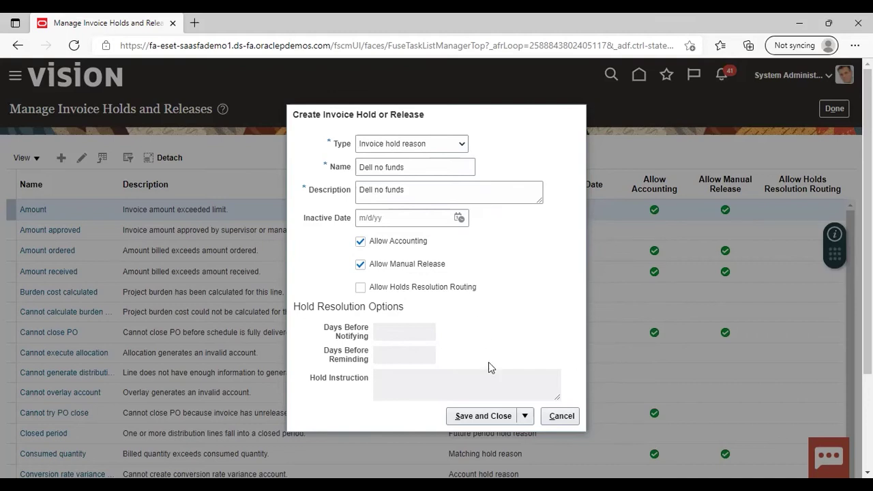
left_click(467, 418)
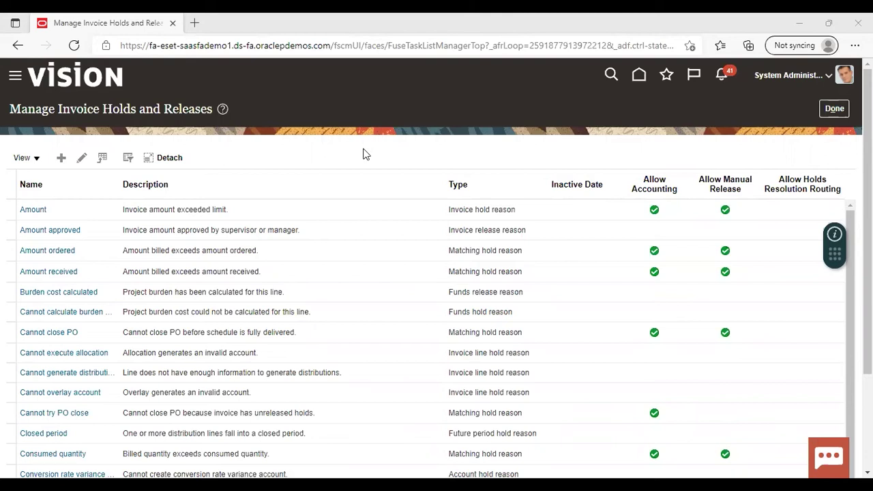
Start a new entry of type Invoice release reason named "Dell funds".
left_click(61, 157)
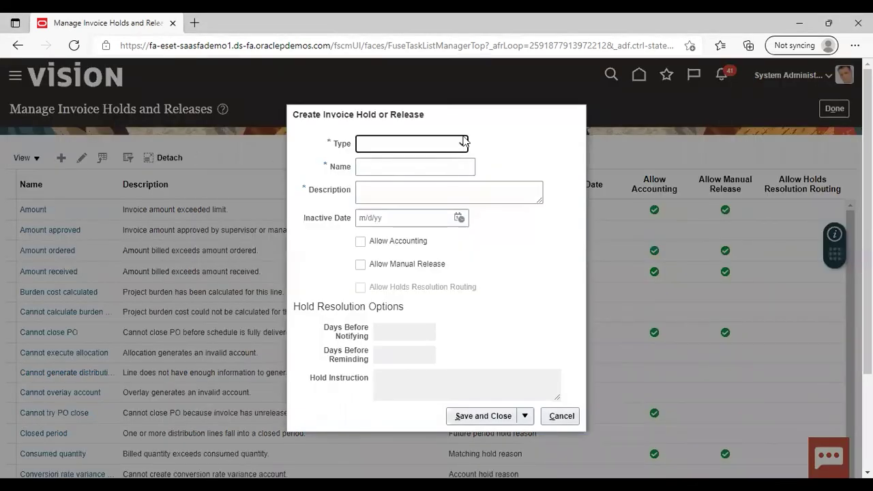
left_click(464, 141)
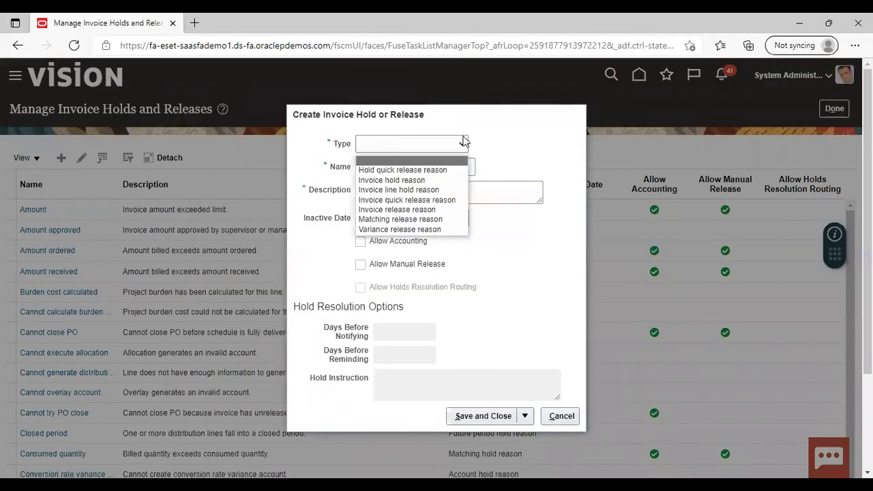
left_click(415, 210)
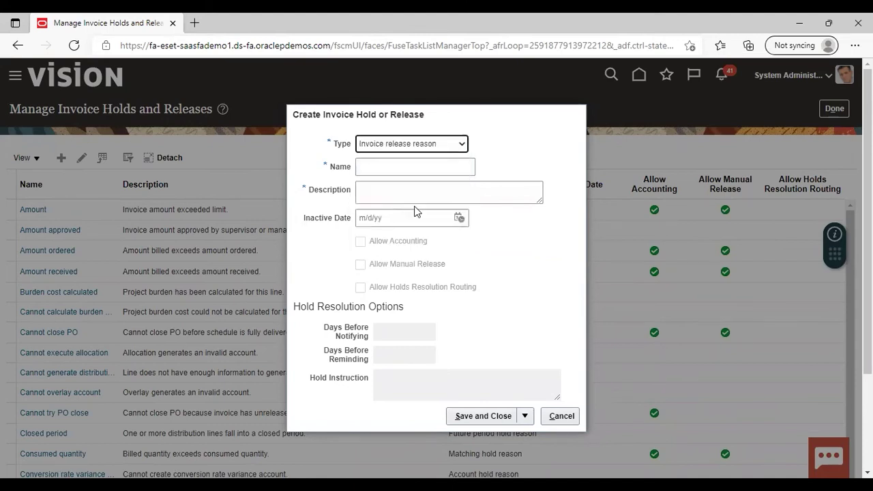
left_click(406, 168)
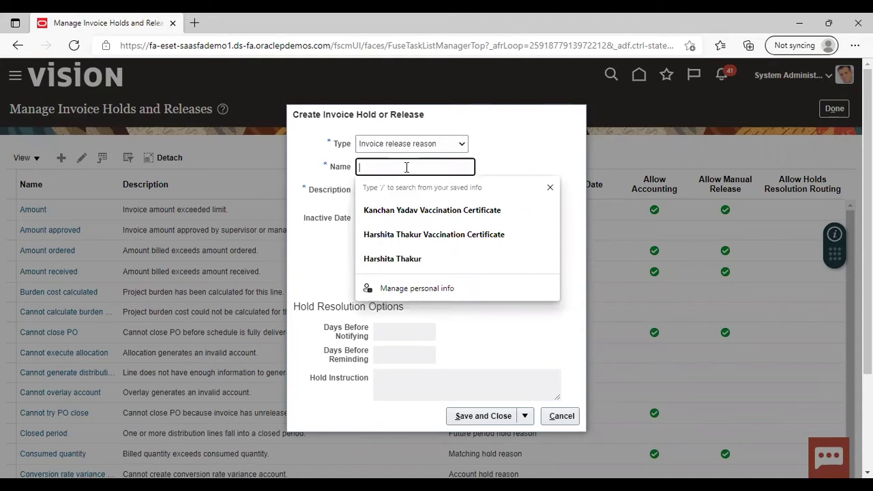
type("Dell ")
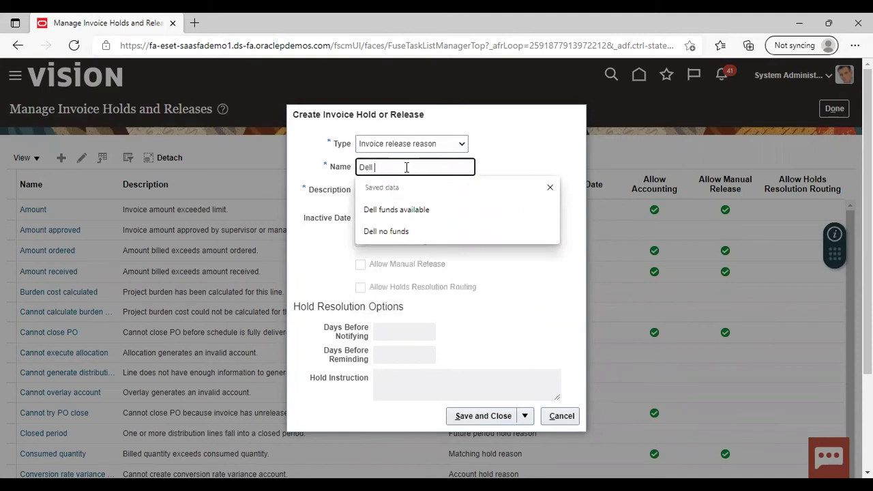
type("funds")
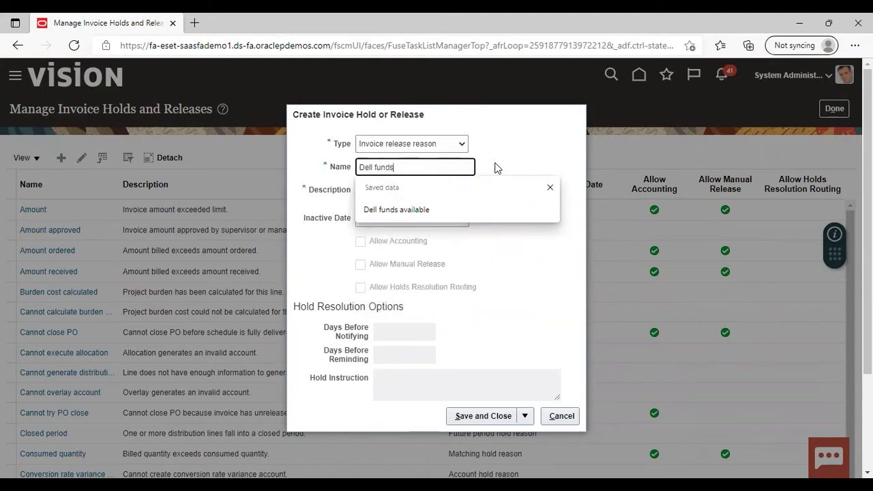
Describe the release reason as "Dell funds", save it, and finish the Manage Invoice Holds and Releases task.
left_click(439, 192)
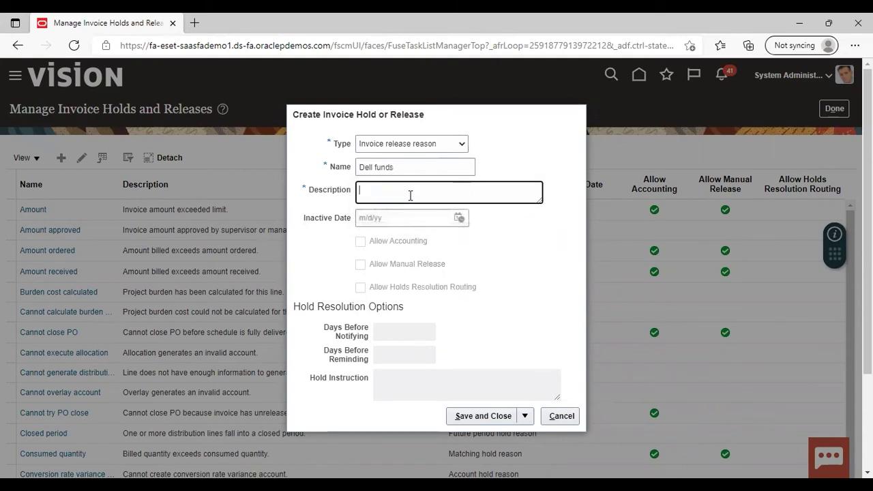
type("Dell")
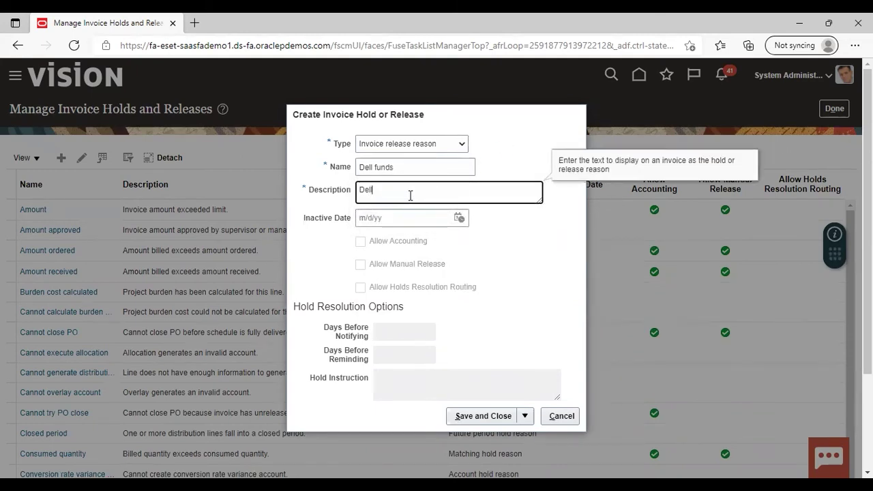
type(" funds")
left_click(507, 236)
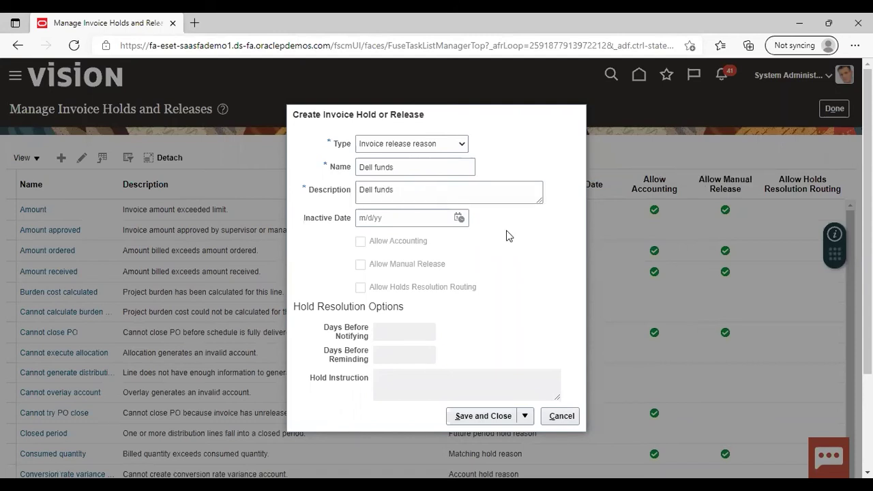
left_click(482, 416)
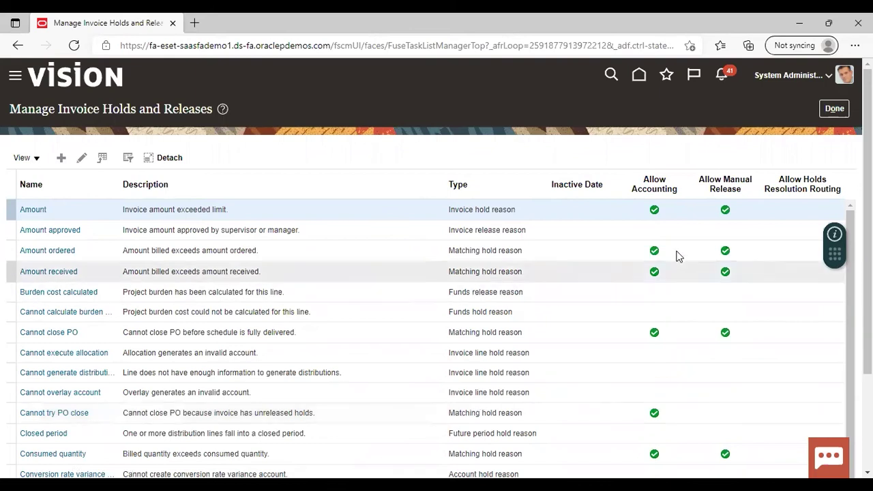
left_click(828, 112)
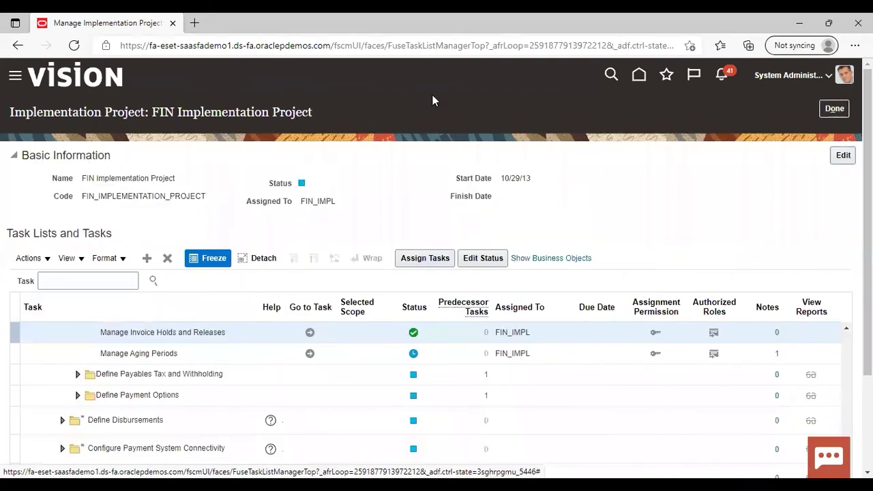
Go to the Payables Invoices work area and start creating a new invoice.
left_click(15, 77)
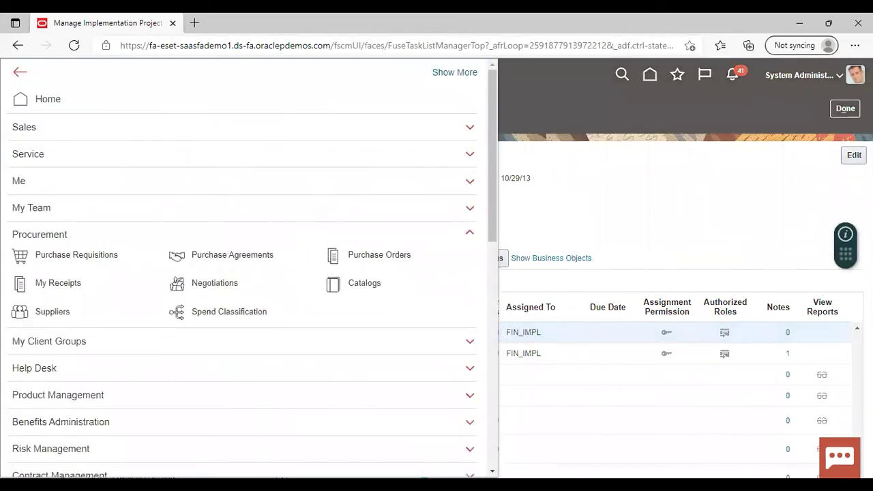
scroll(263, 368, "down", 5)
scroll(214, 273, "down", 2)
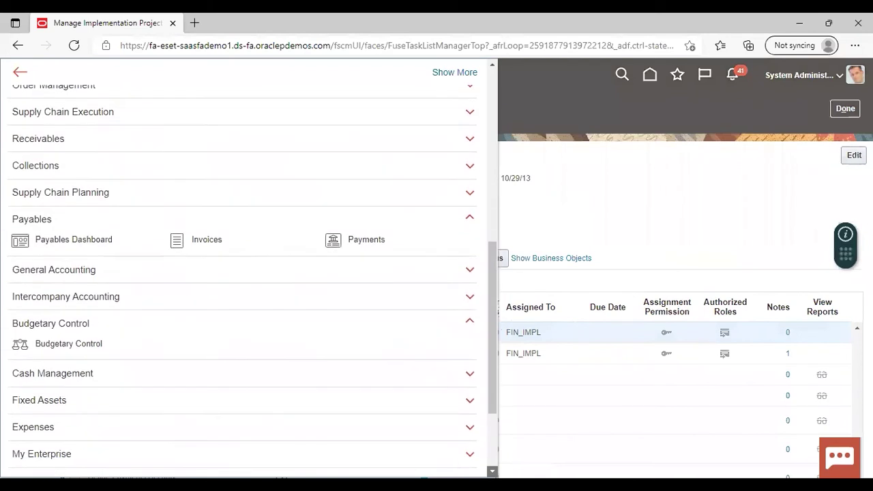
left_click(202, 238)
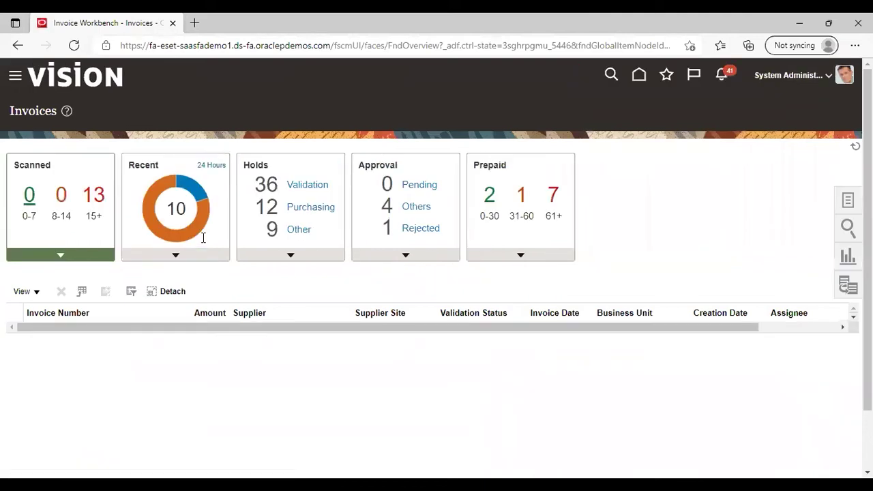
left_click(848, 207)
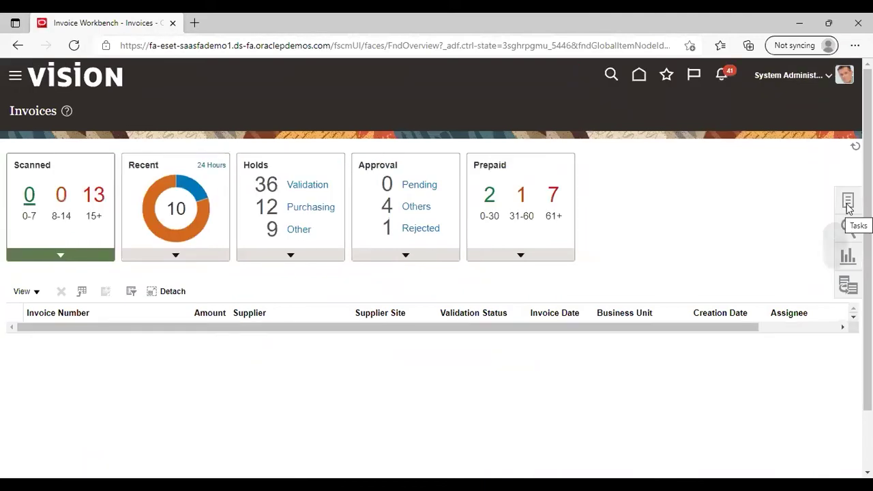
left_click(763, 118)
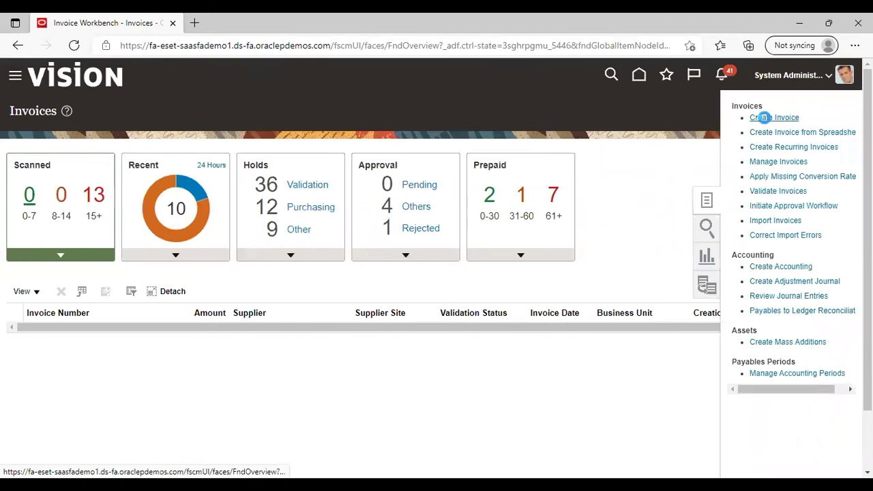
Fill in the invoice header with supplier Dell Inc., number 554 and an amount of 1000 USD.
left_click(232, 238)
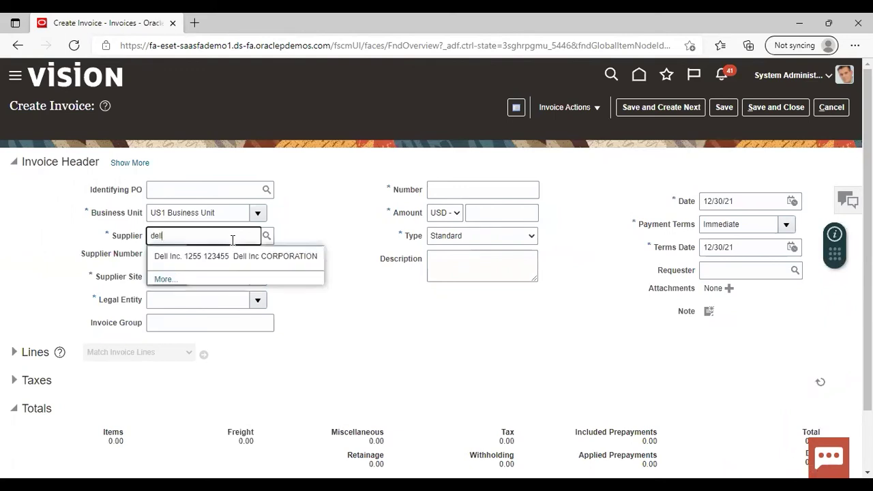
left_click(213, 258)
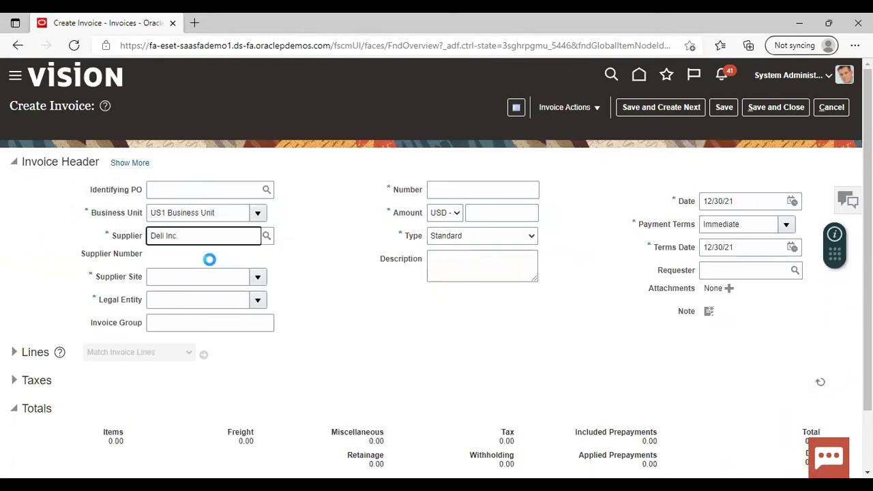
left_click(468, 191)
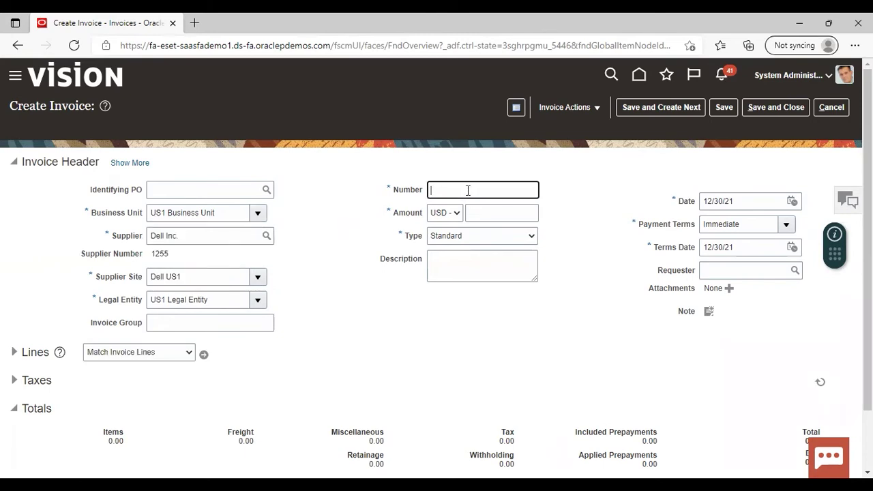
type("554")
left_click(479, 213)
type("1000")
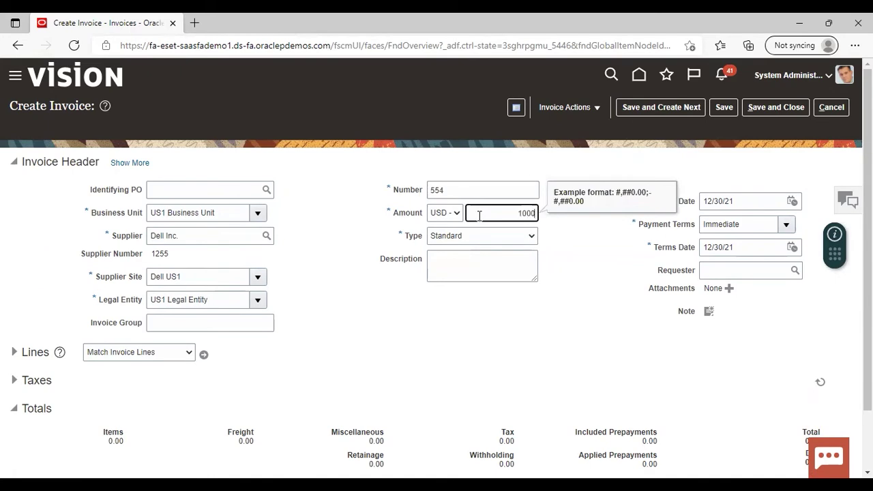
left_click(642, 328)
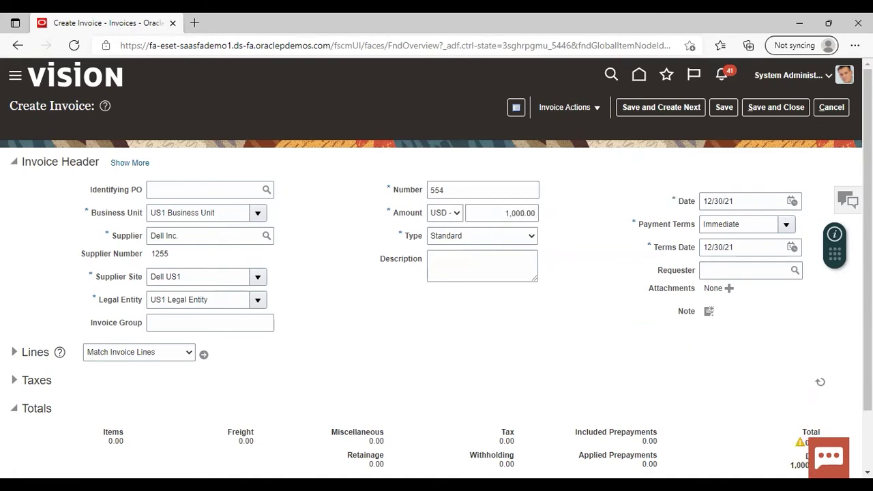
Show the invoice lines and enter 1000 as the amount of the first item line.
scroll(317, 343, "down", 2)
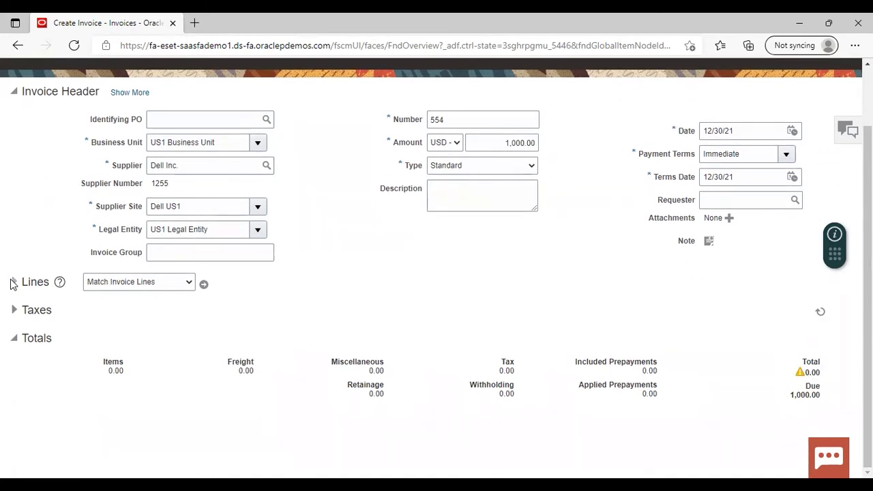
left_click(14, 282)
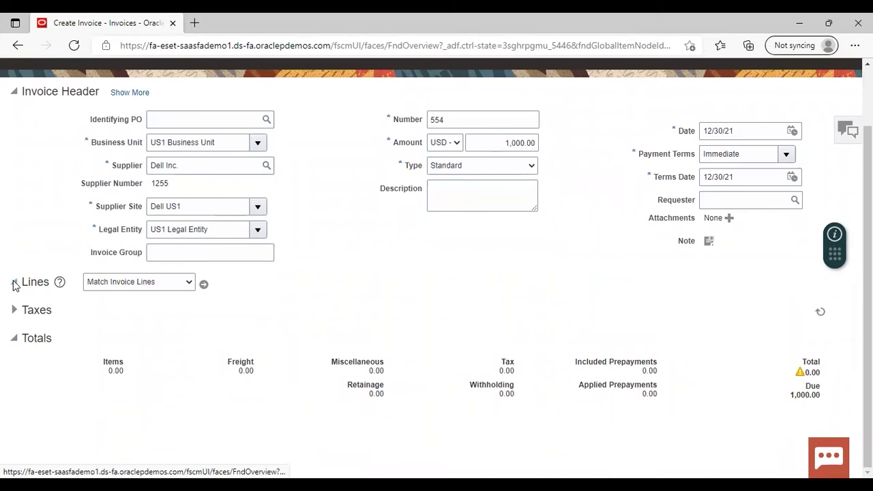
left_click(203, 406)
type("1000")
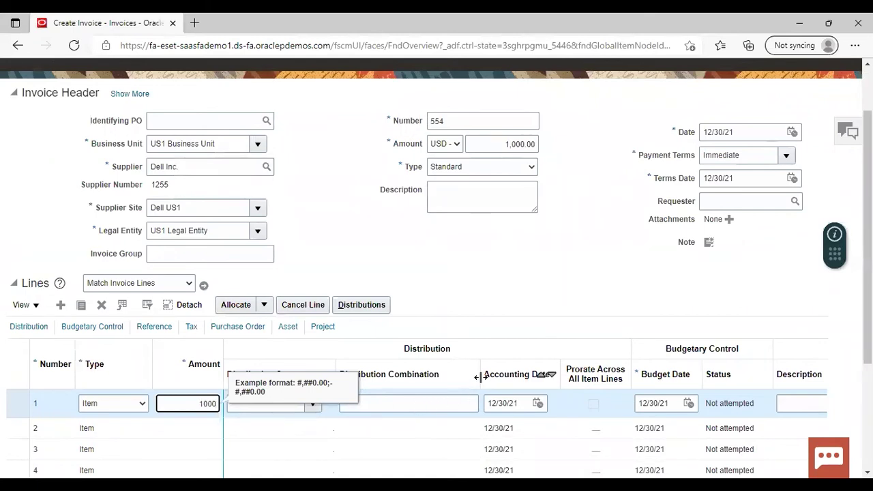
Widen the Distribution Combination column and open the account search for the first line's distribution combination.
left_click_drag(481, 381, 488, 379)
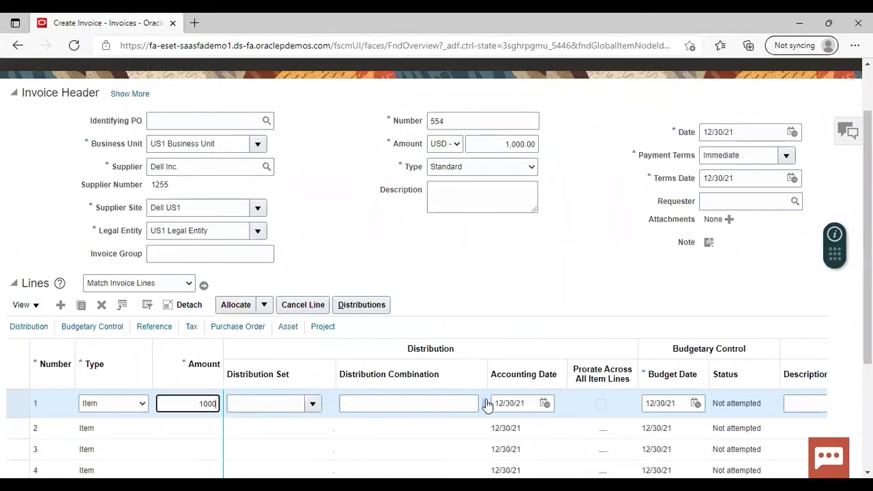
left_click(485, 403)
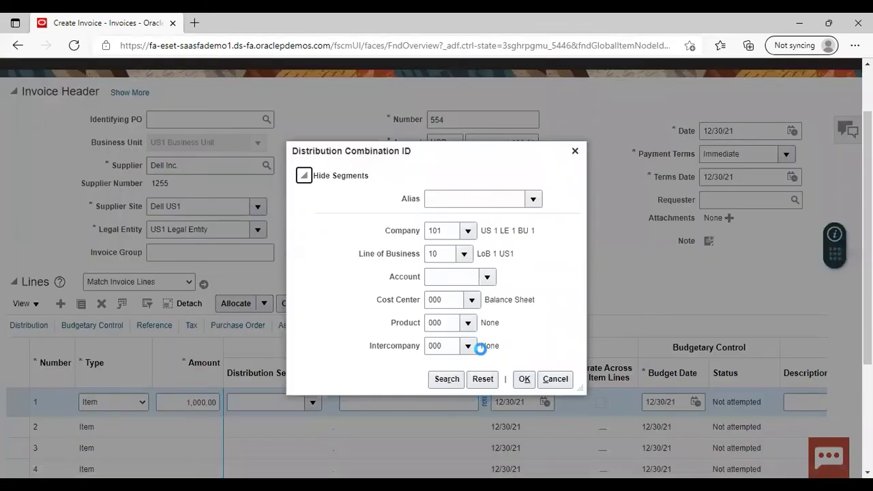
left_click(487, 280)
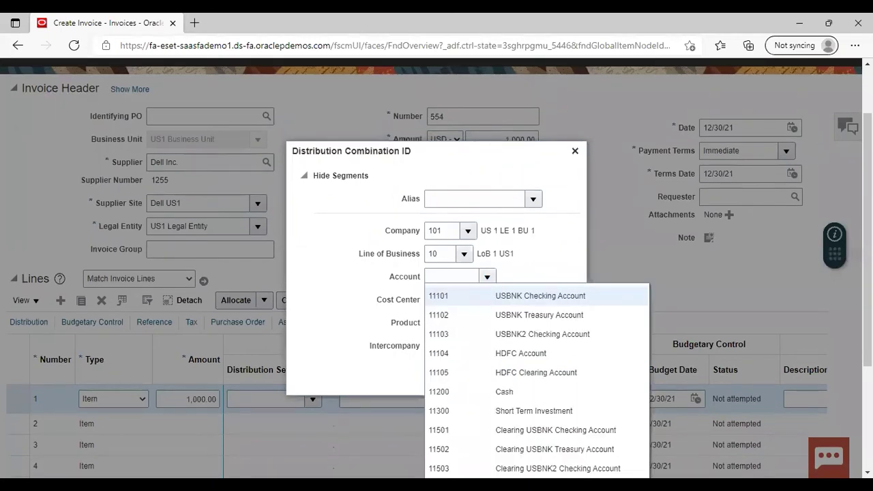
scroll(450, 324, "down", 3)
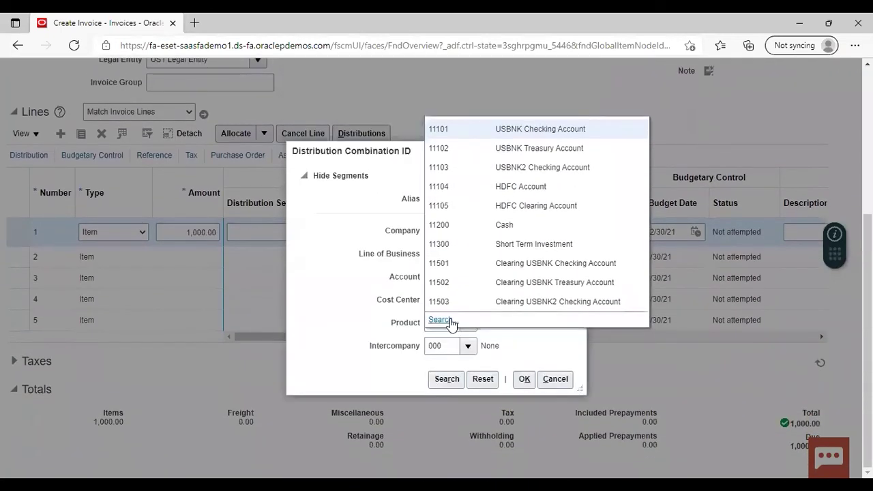
left_click(448, 320)
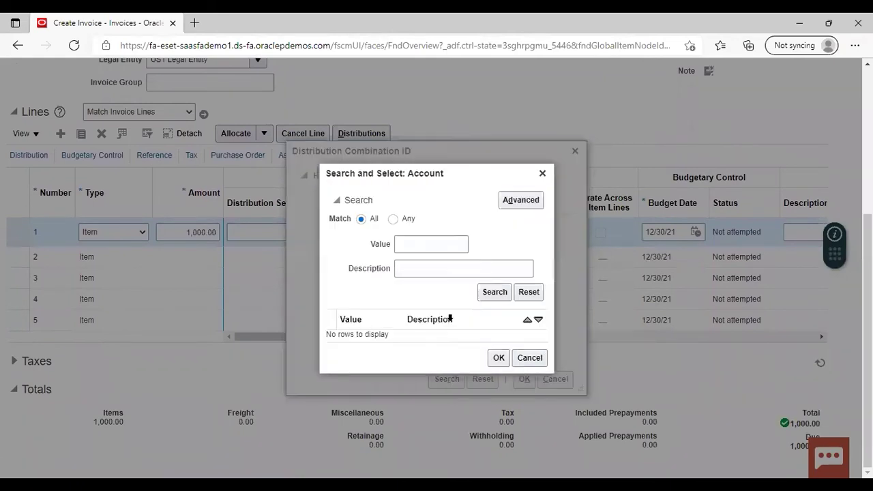
Use the advanced account search to find accounts whose description contains "expense".
left_click(529, 203)
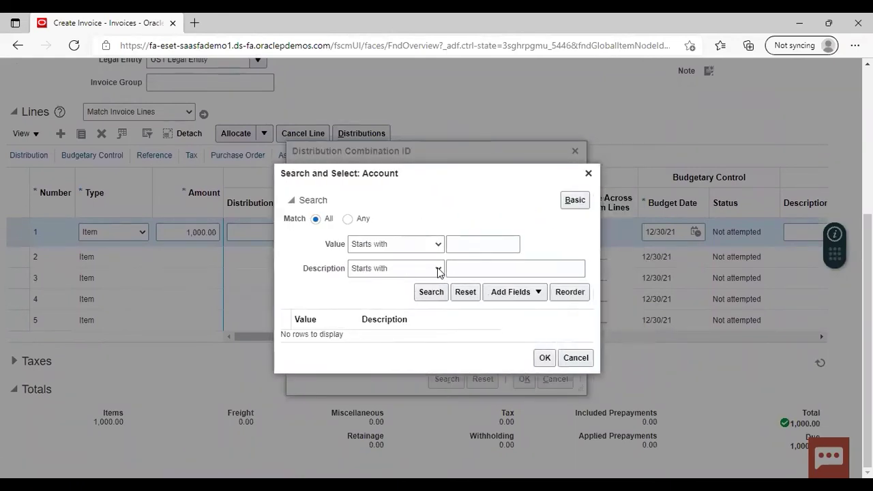
left_click(438, 271)
left_click(386, 383)
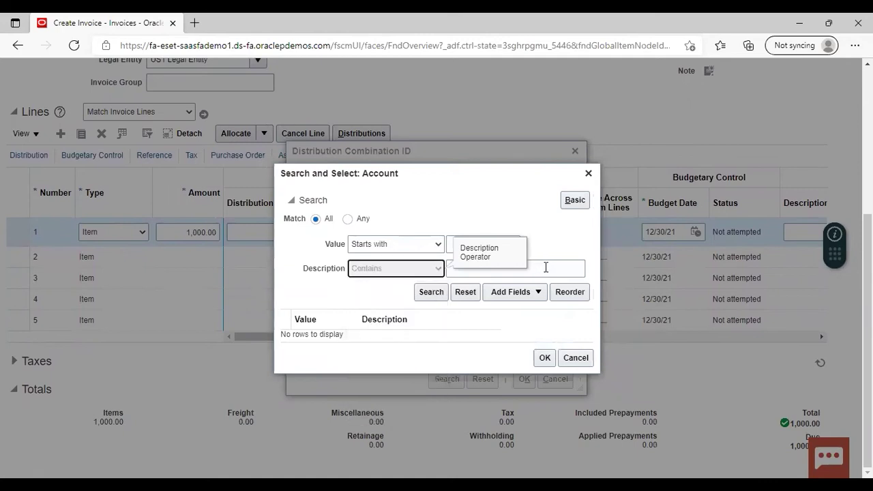
left_click(545, 267)
type("expense")
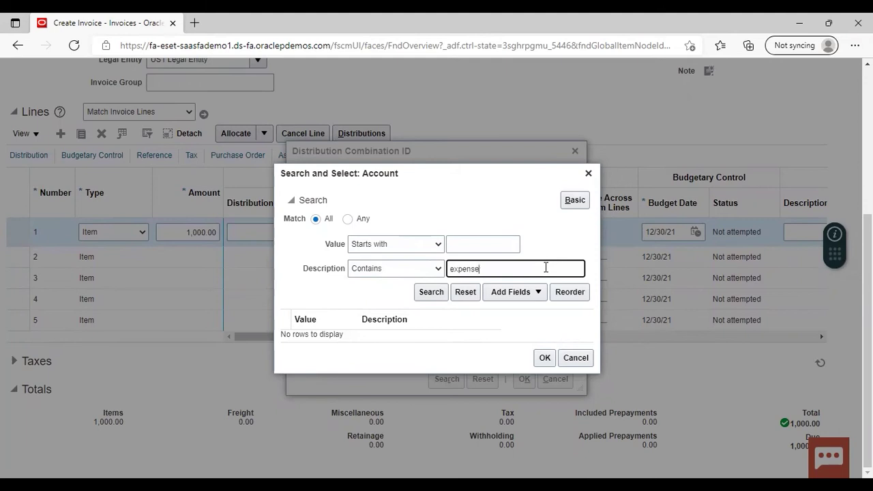
key("Return")
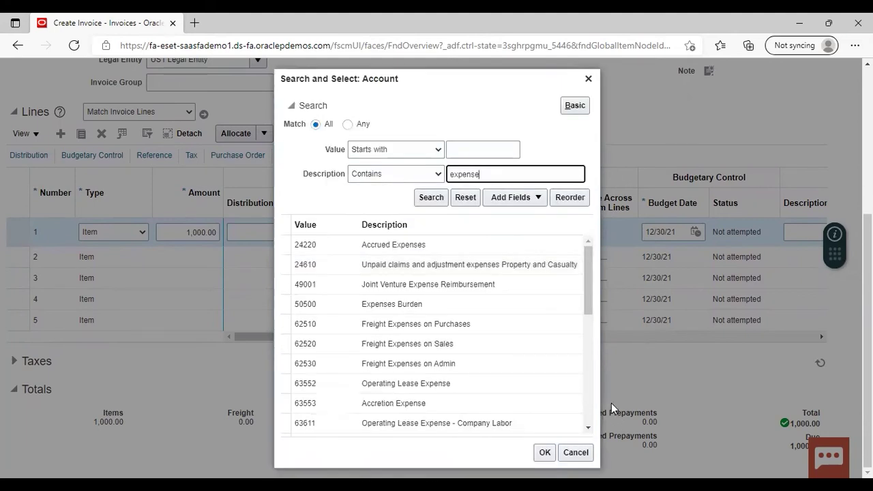
Select account 65410, Recruiting expenses, and apply it to the first line's distribution combination.
scroll(586, 403, "down", 5)
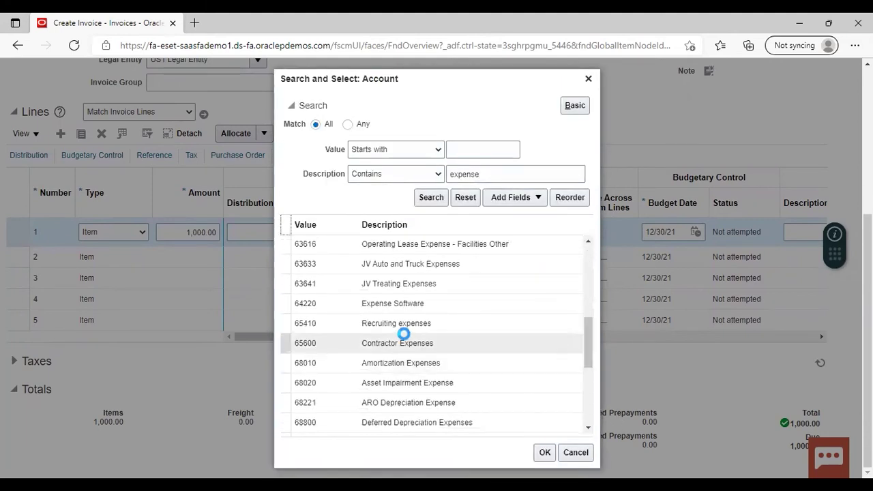
left_click(397, 323)
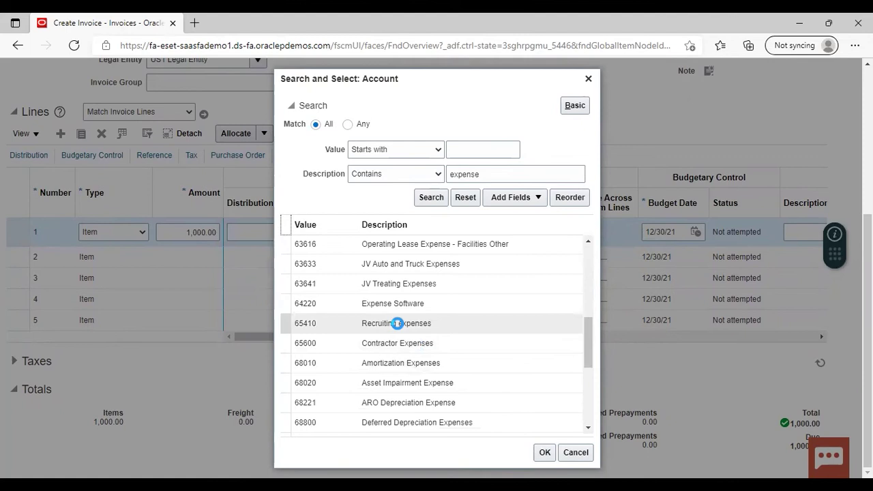
left_click(544, 452)
left_click(524, 379)
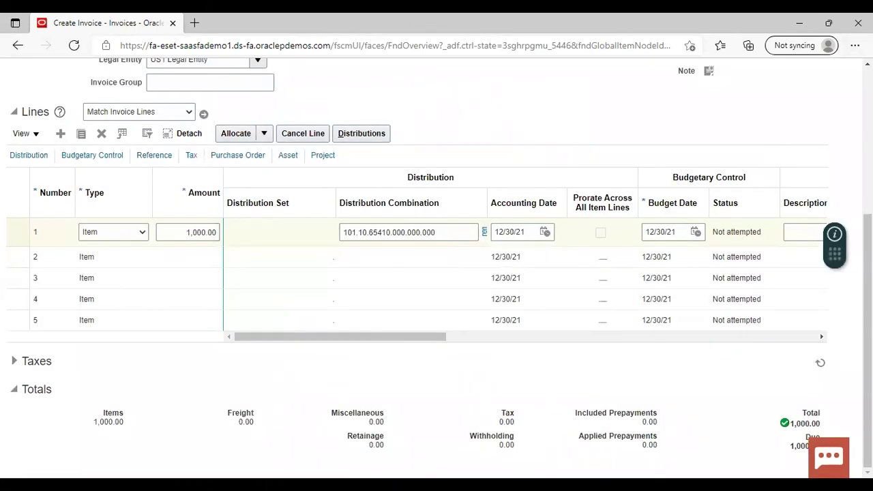
Add a manual hold named Dell no funds to the invoice and save the holds.
scroll(436, 260, "up", 4)
left_click(577, 109)
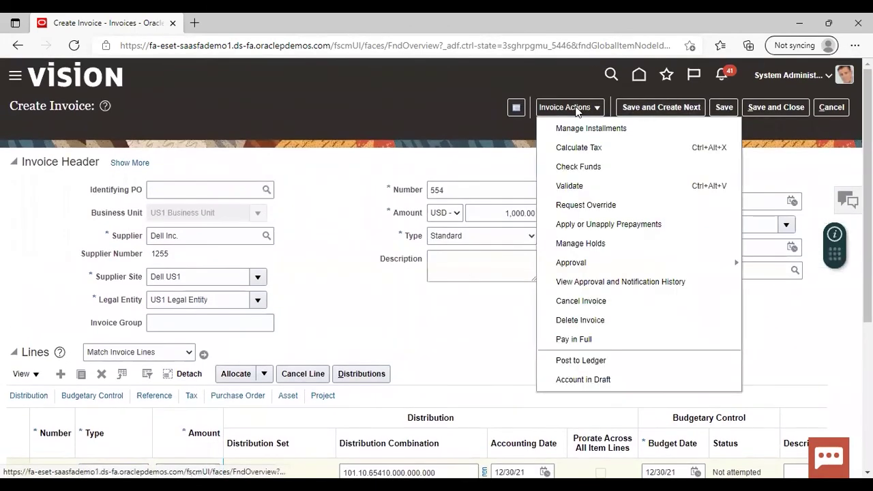
left_click(578, 243)
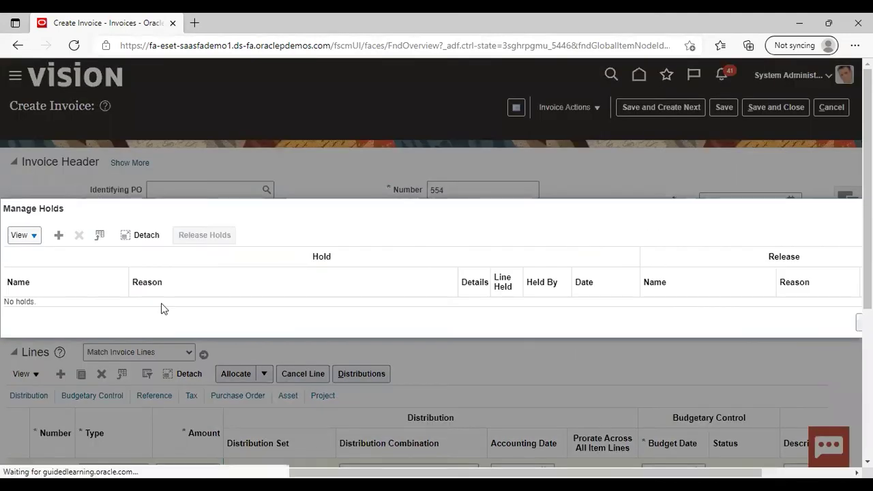
left_click(58, 239)
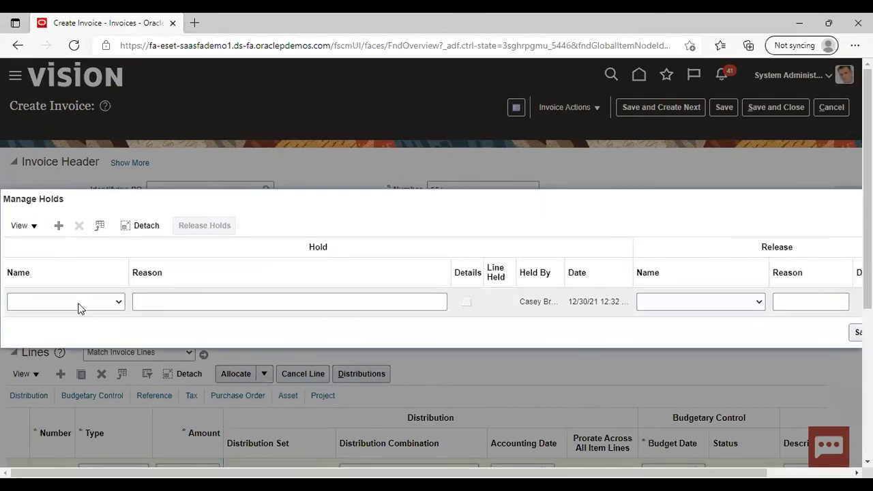
left_click(81, 309)
key("d")
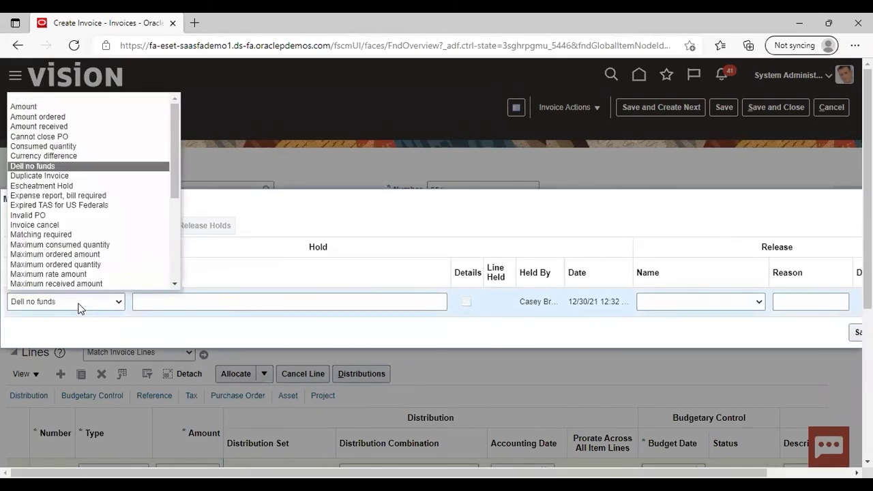
scroll(75, 205, "down", 1)
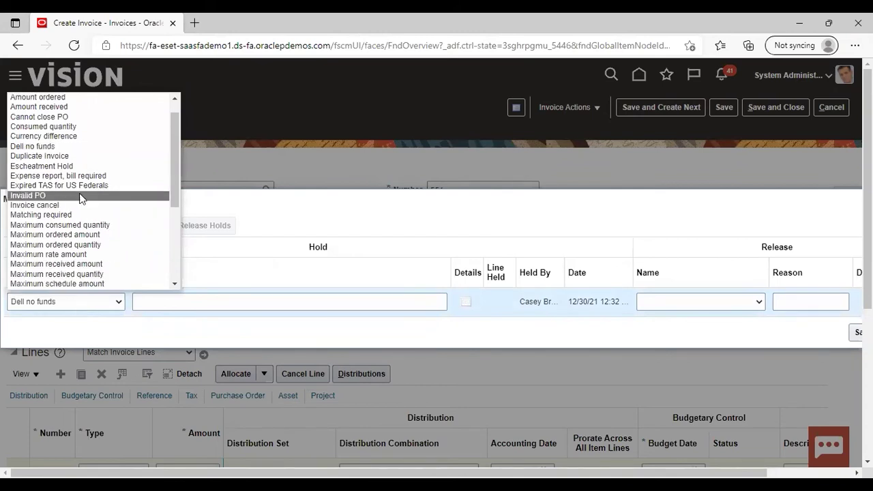
left_click(234, 264)
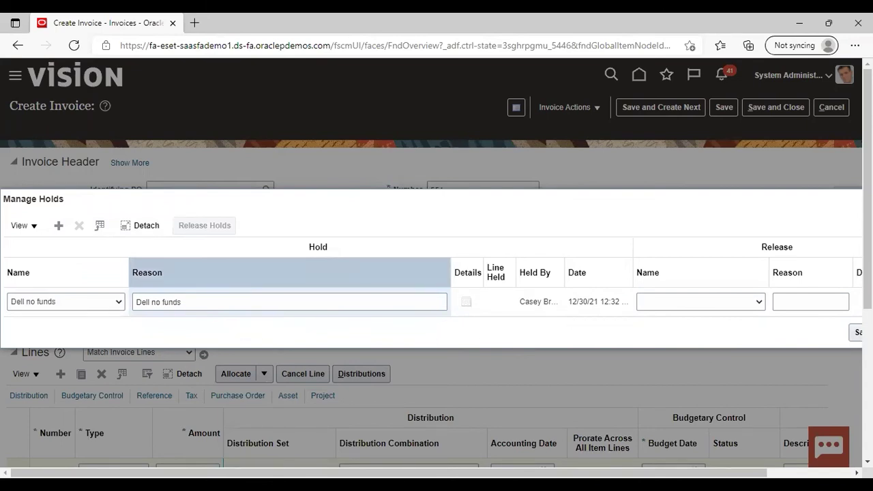
scroll(436, 272, "right", 3)
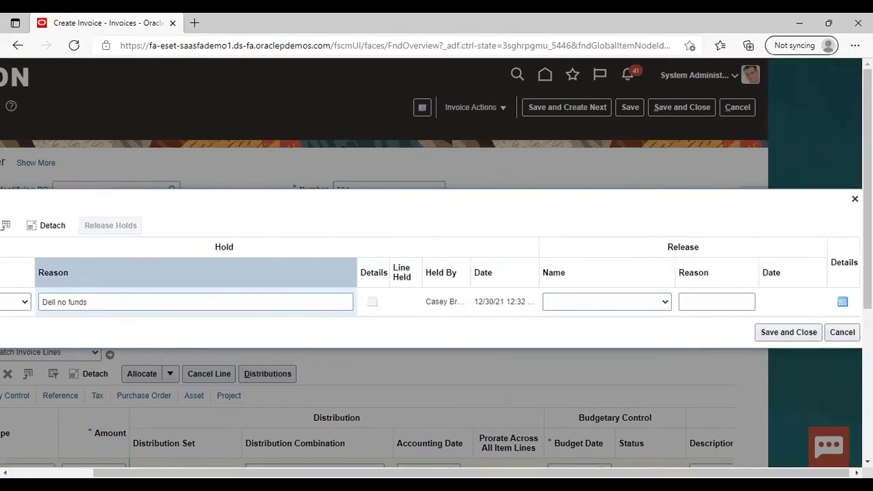
left_click(782, 333)
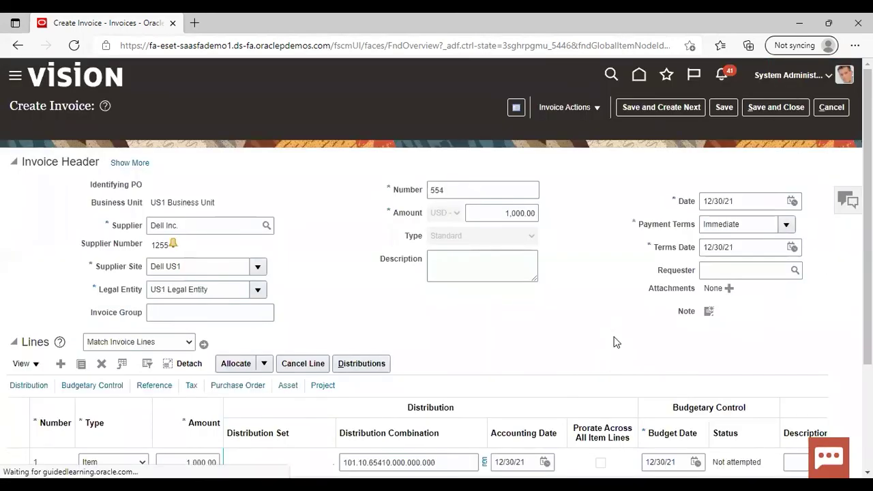
Validate the invoice with the manual hold applied.
scroll(614, 341, "down", 2)
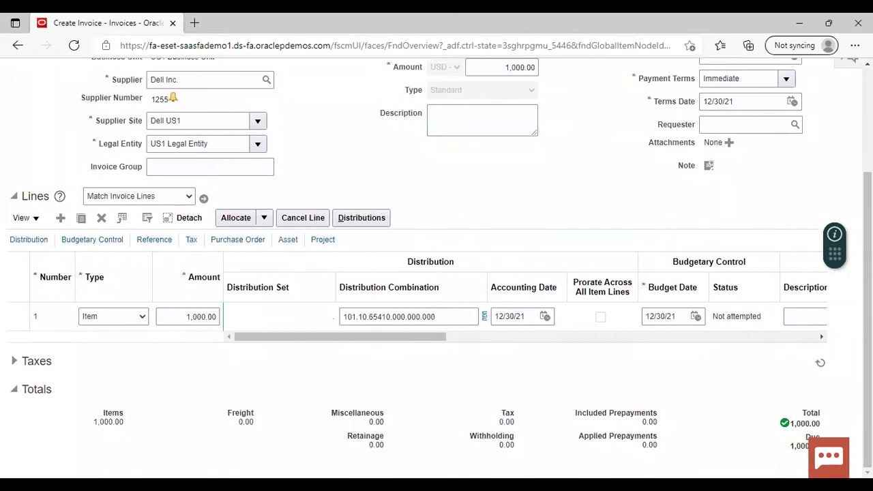
scroll(773, 95, "up", 3)
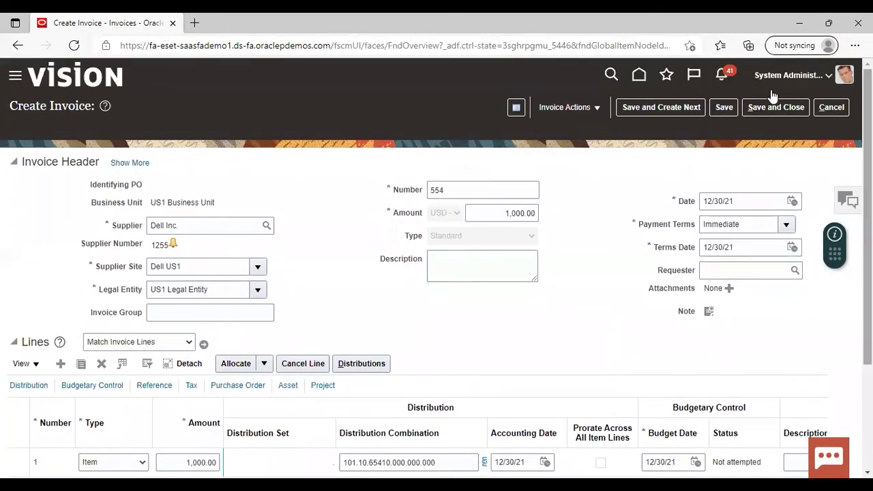
left_click(585, 108)
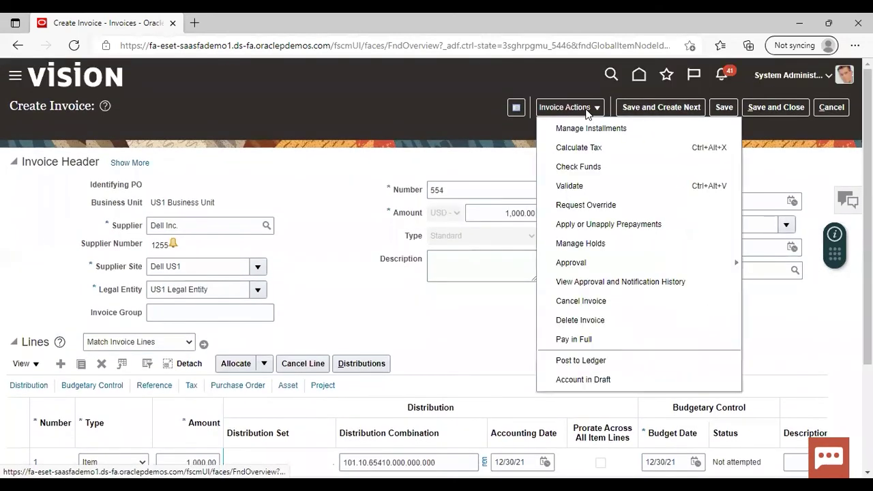
left_click(575, 184)
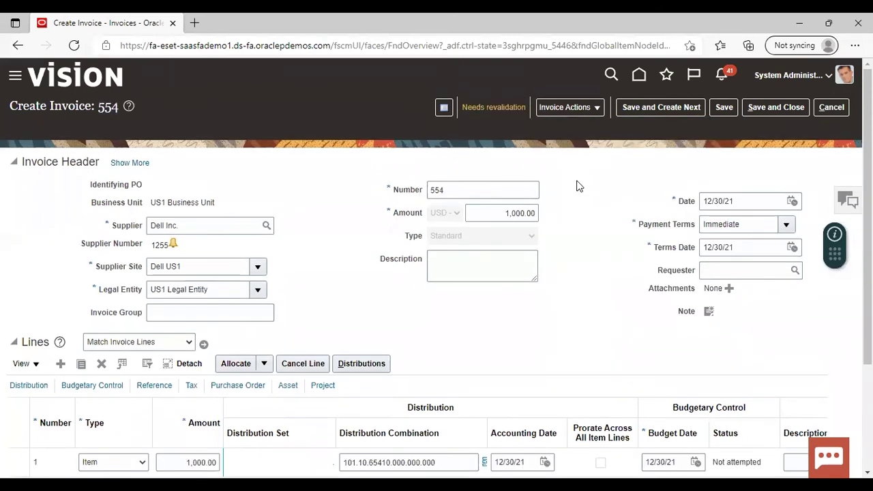
Open the manual hold from the invoice summary, release Dell no funds with the release name Dell funds, and save.
left_click(498, 109)
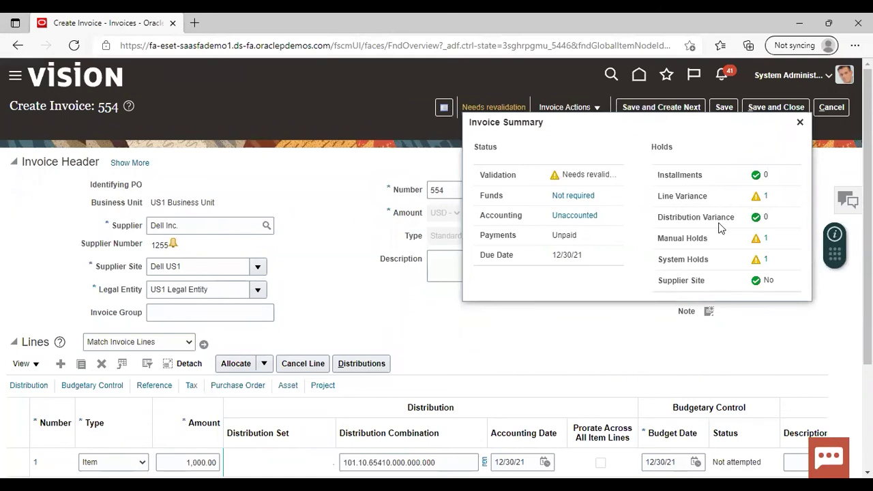
left_click(764, 235)
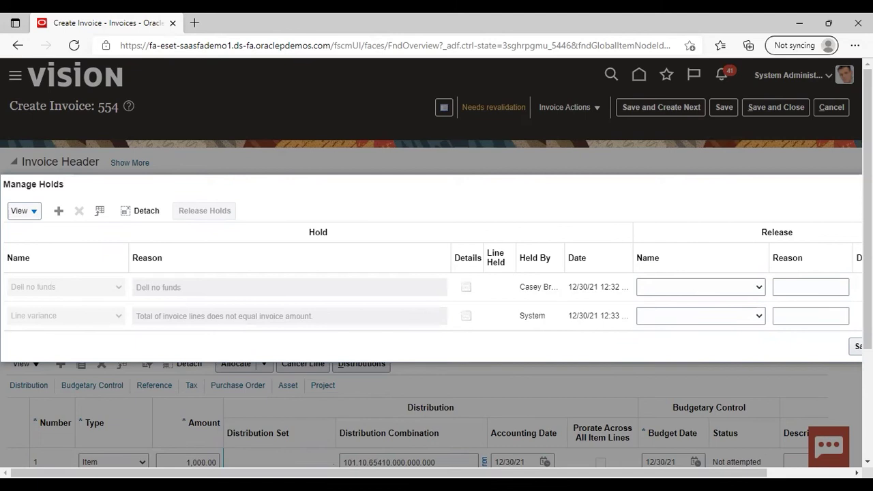
scroll(437, 307, "right", 3)
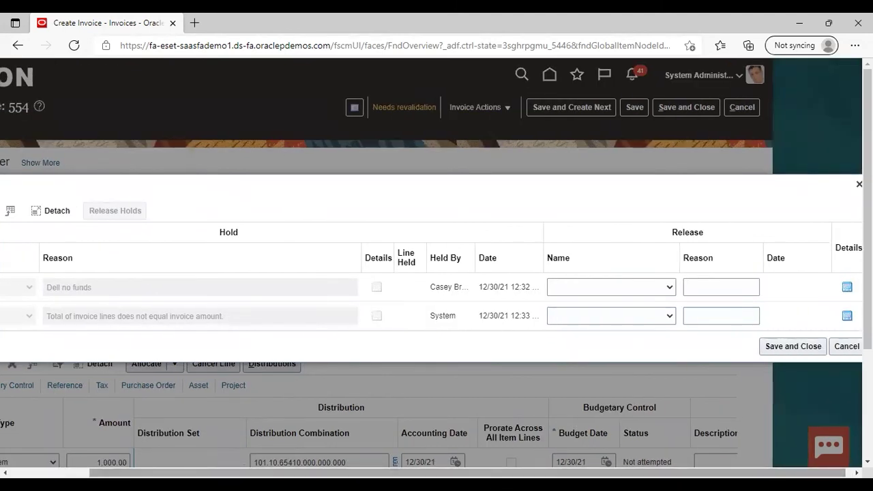
scroll(436, 306, "right", 1)
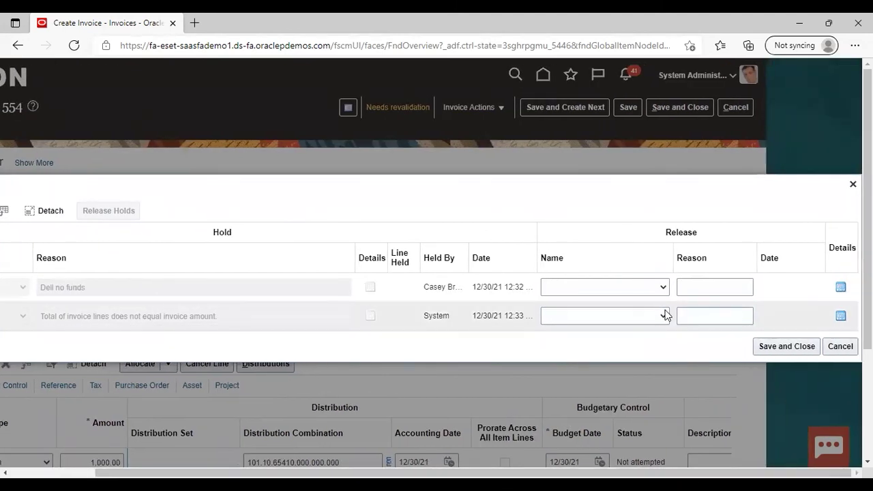
left_click(640, 284)
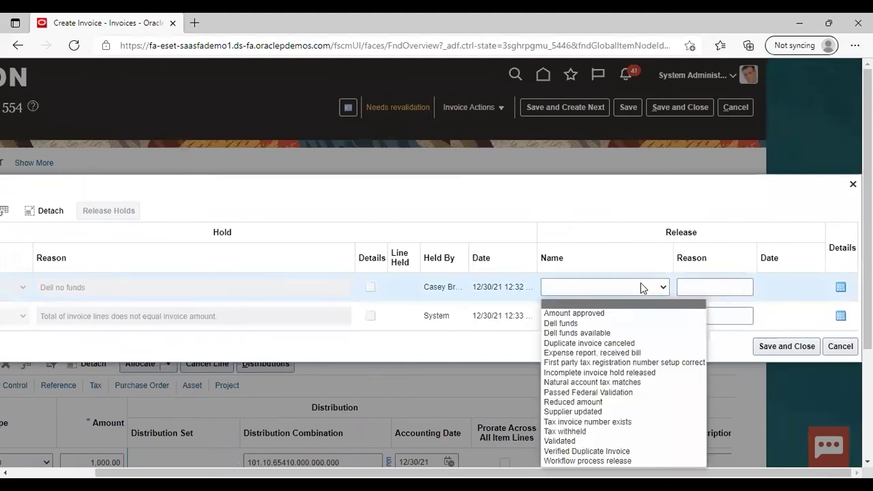
left_click(582, 321)
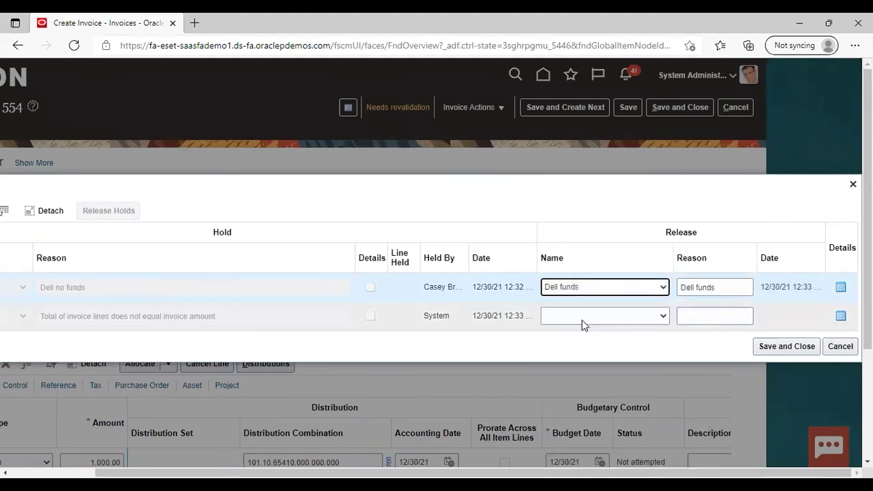
left_click(771, 349)
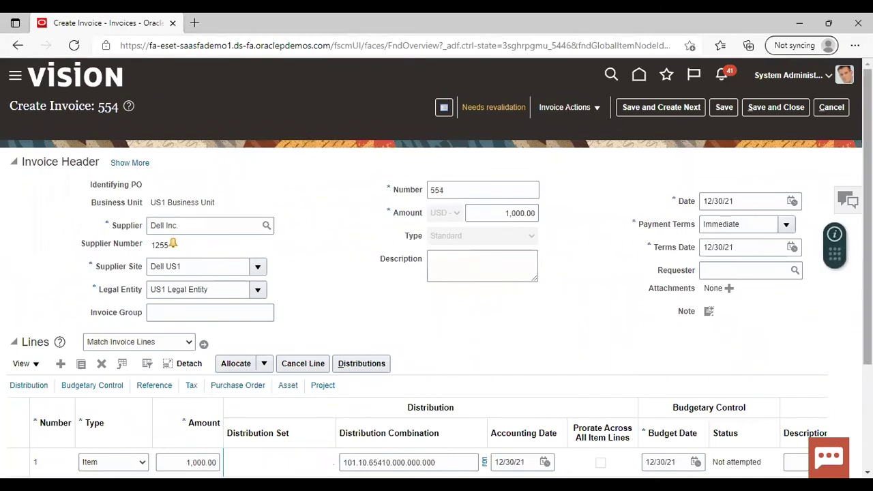
Validate the invoice again and open its status summary.
left_click(570, 109)
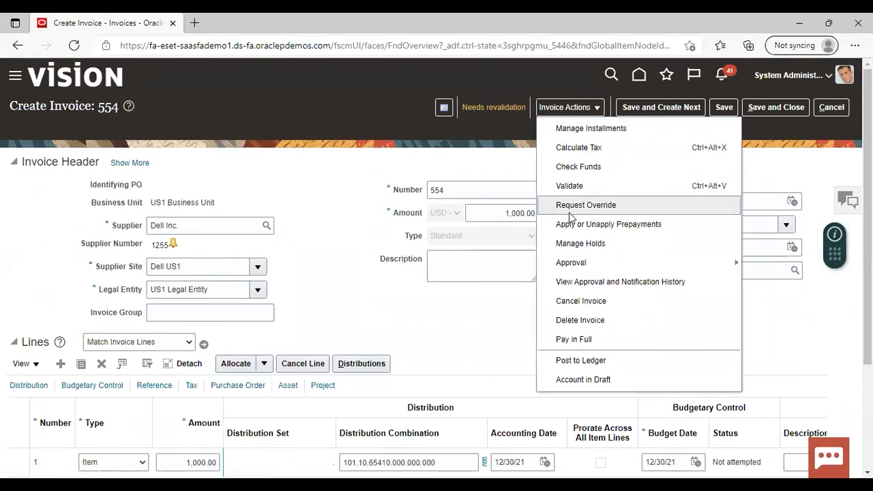
left_click(568, 186)
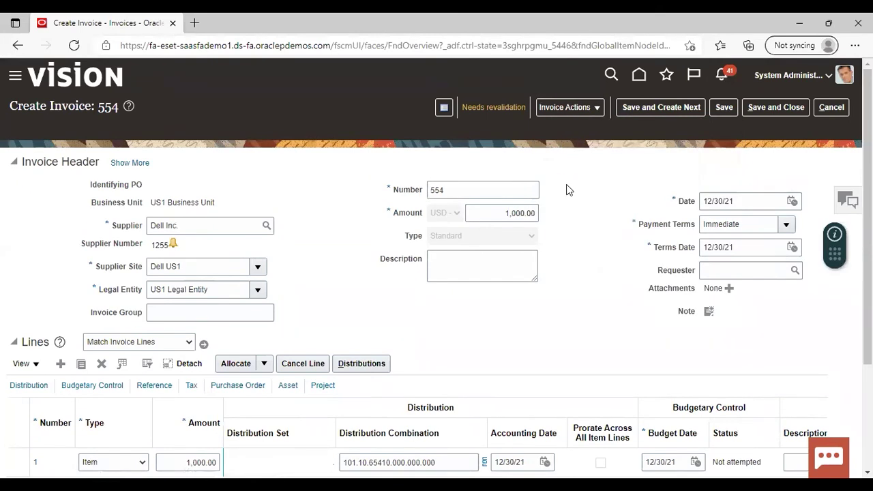
left_click(488, 109)
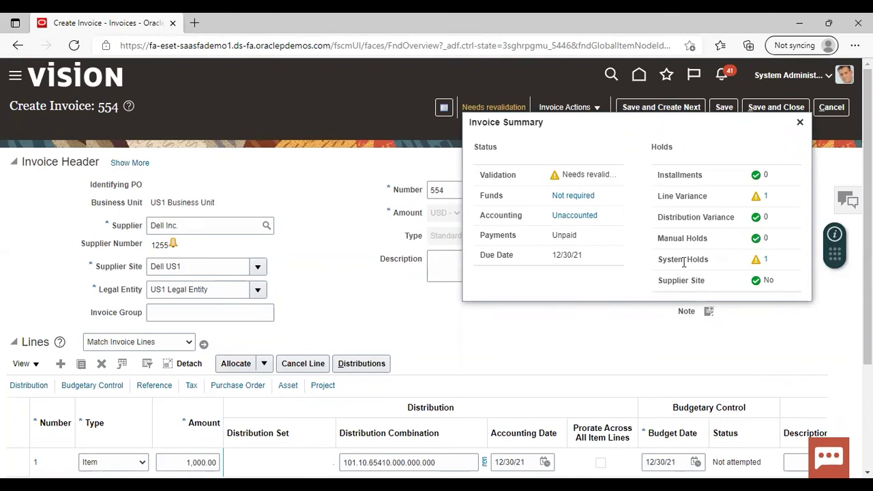
Examine the system hold's reason in the invoice's holds list and close the list without saving.
left_click(765, 260)
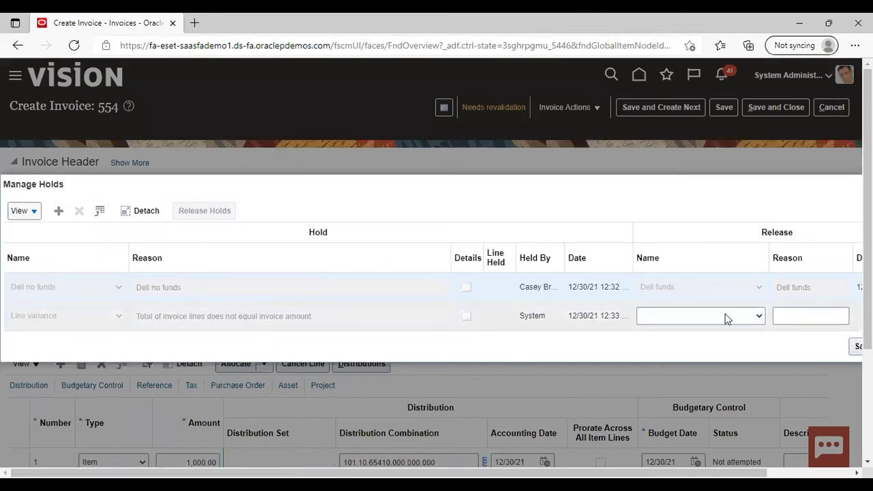
scroll(836, 396, "right", 3)
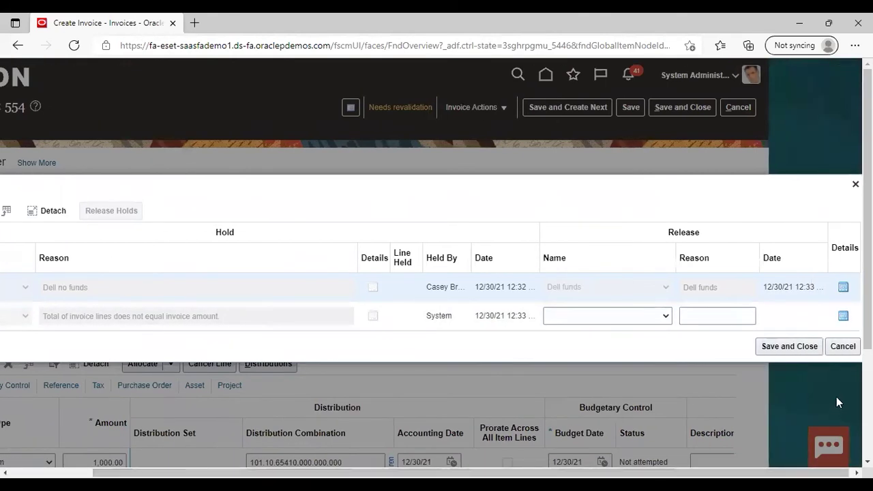
left_click(839, 349)
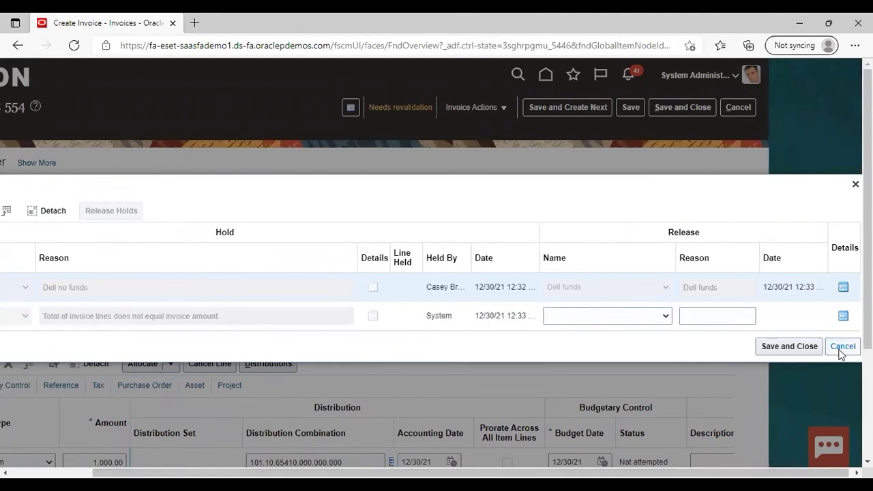
Compare the invoice's totals with its header amount and set the header amount to 1,095.00.
scroll(838, 349, "down", 3)
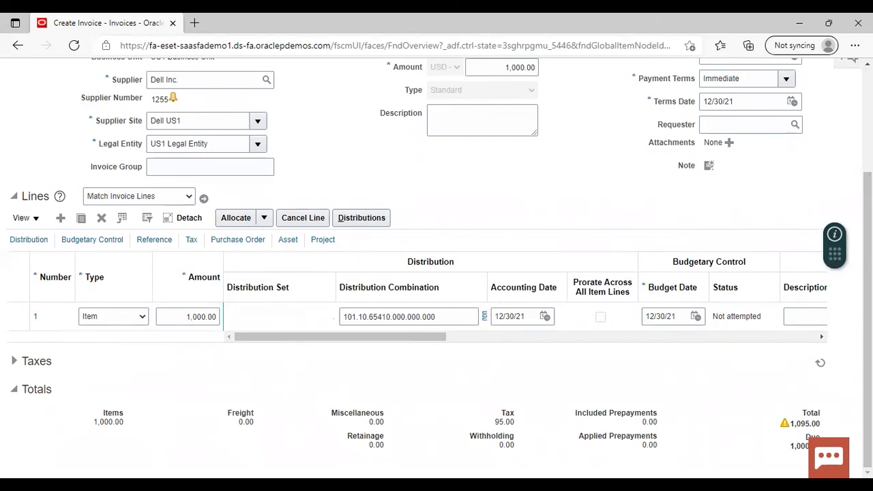
scroll(504, 194, "up", 5)
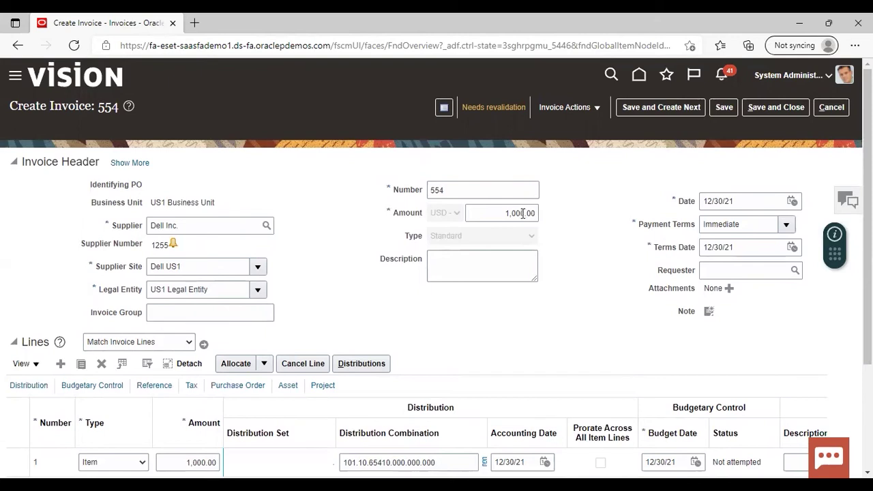
left_click(522, 213)
key("BackSpace")
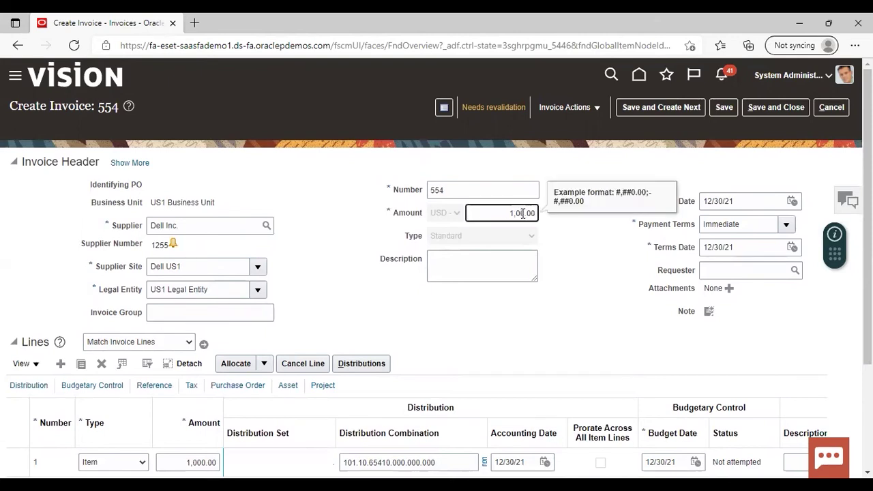
key("BackSpace")
type("99")
left_click(554, 292)
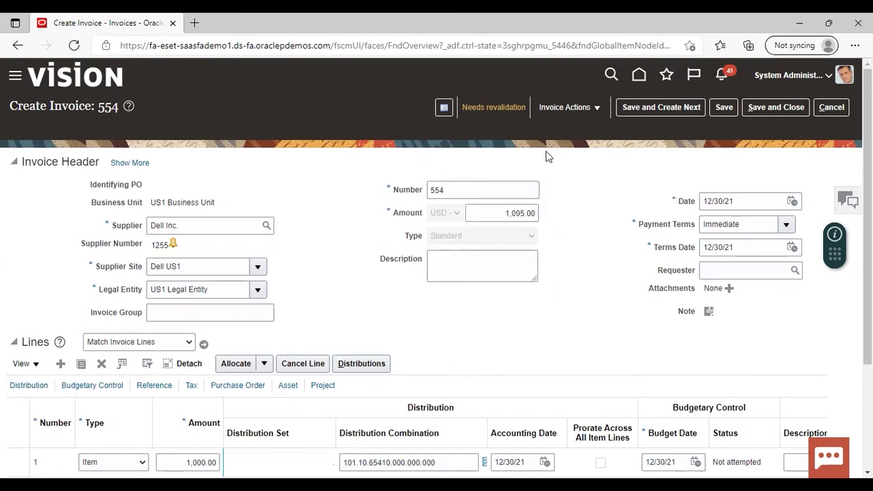
Revalidate the invoice with the corrected header amount and open its status summary.
left_click(551, 109)
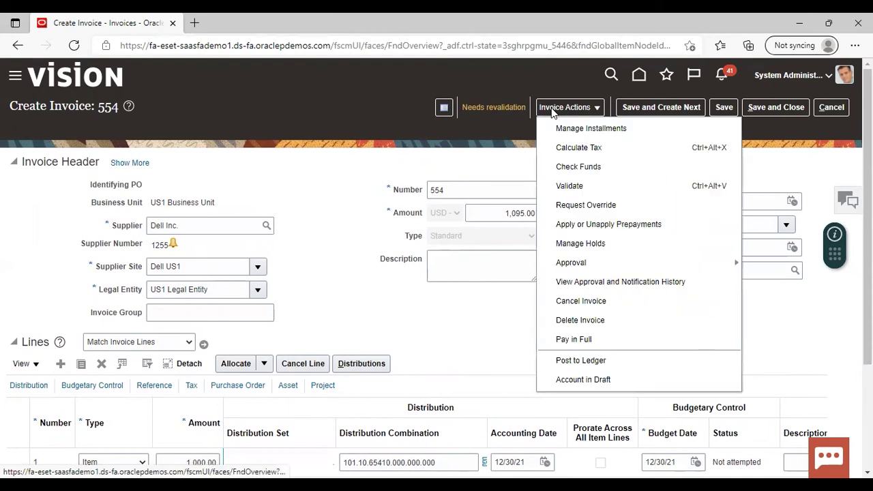
left_click(572, 185)
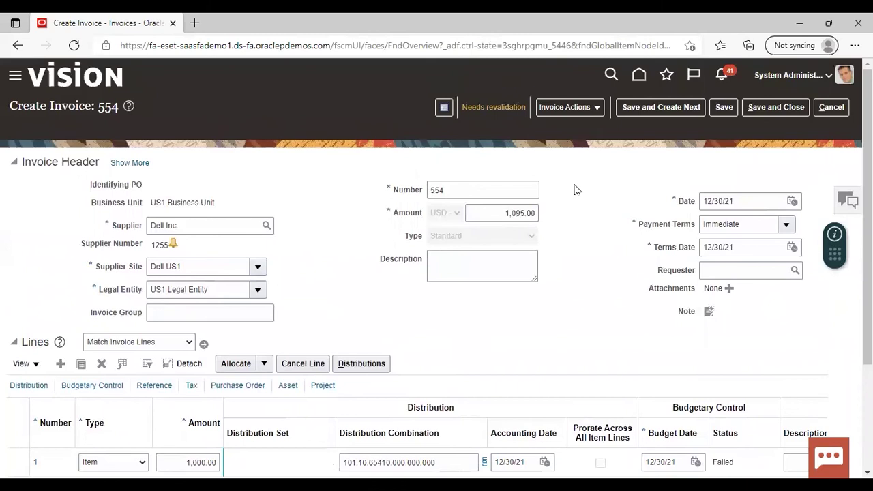
left_click(494, 109)
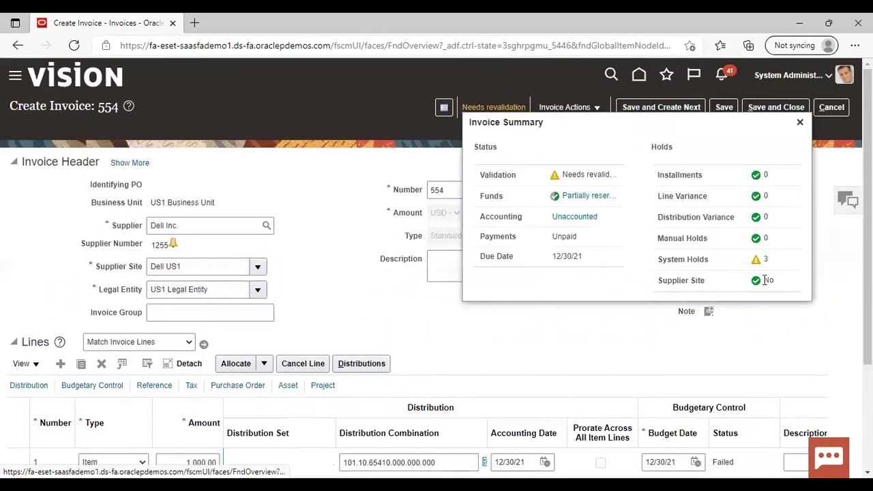
Examine the system holds and their release details, close the holds list without saving, and check the invoice's line and totals.
left_click(765, 260)
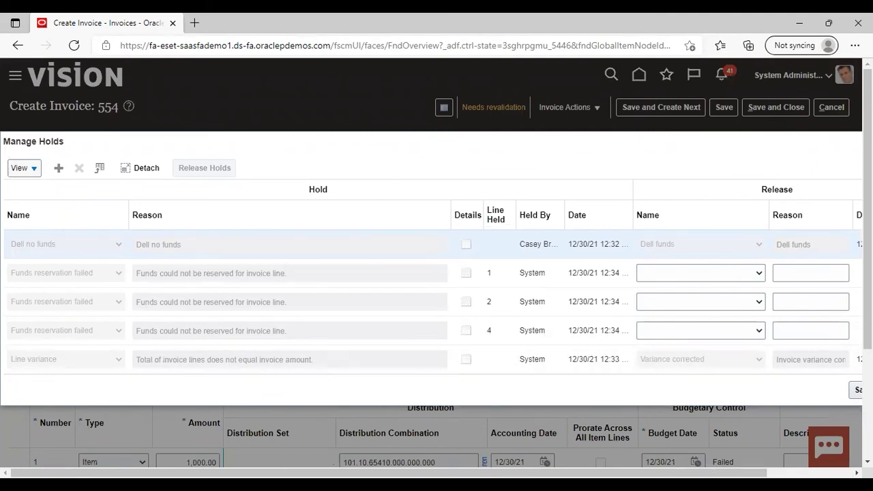
scroll(436, 272, "right", 3)
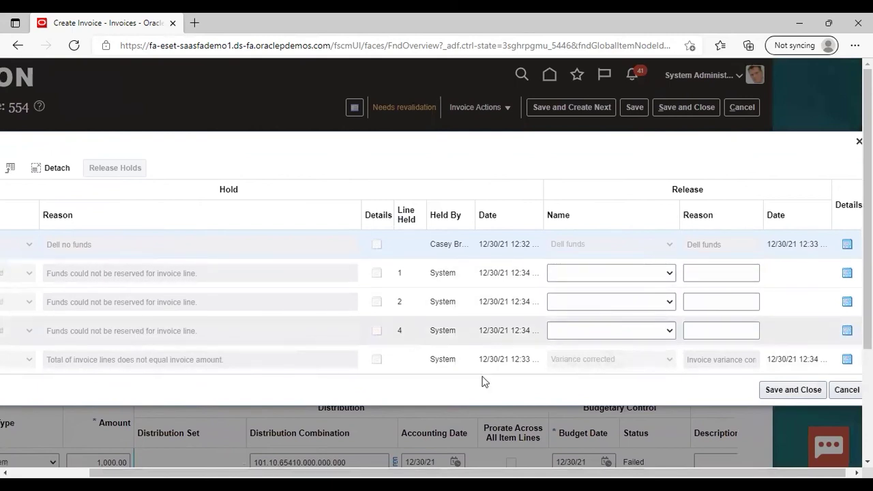
left_click(845, 395)
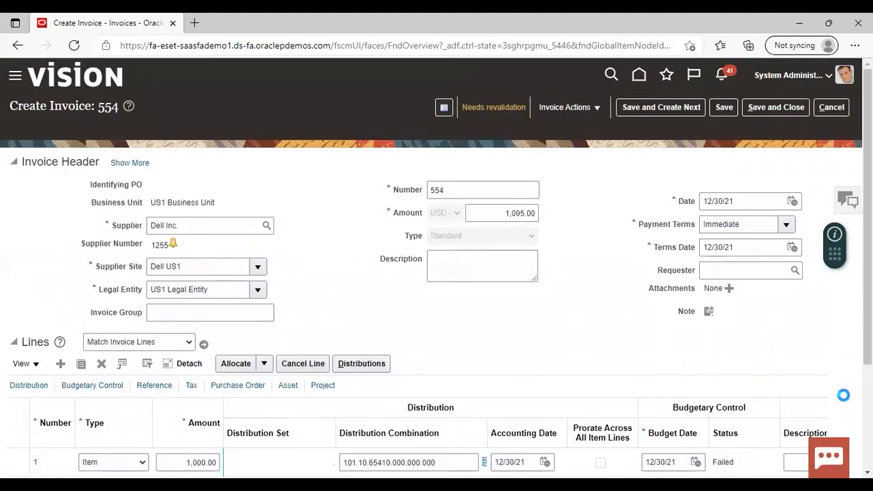
scroll(436, 273, "down", 2)
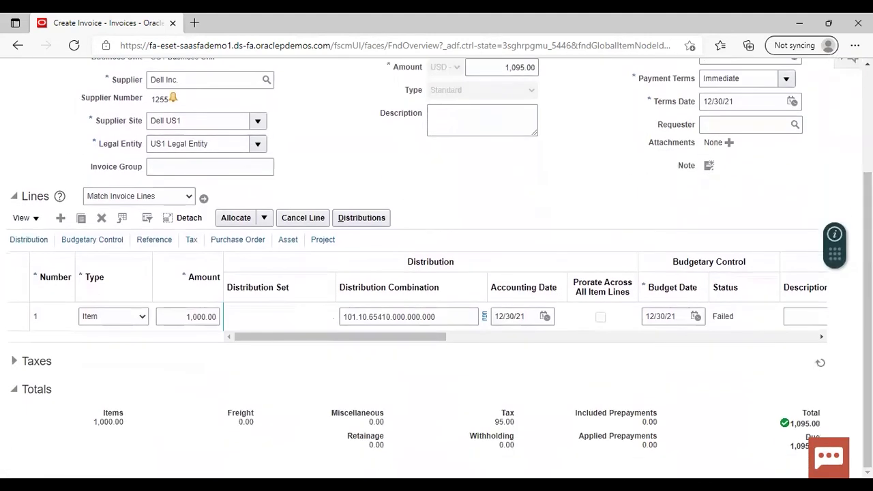
scroll(436, 272, "up", 2)
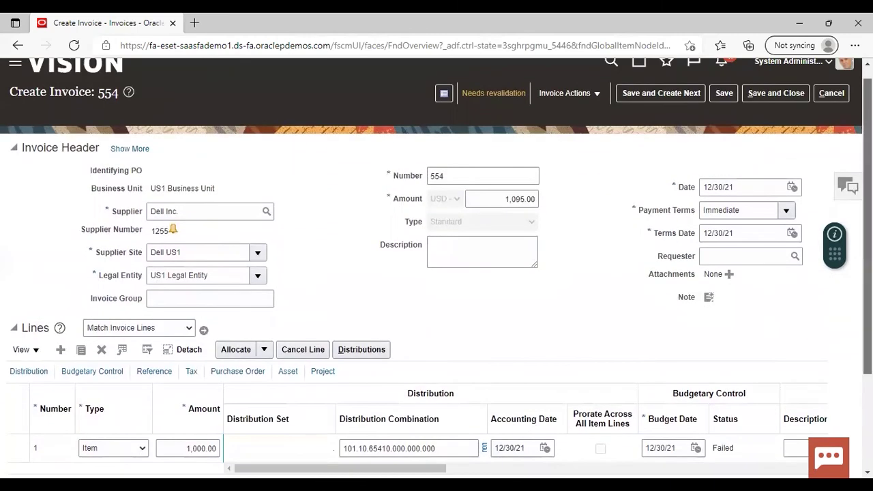
scroll(436, 273, "up", 1)
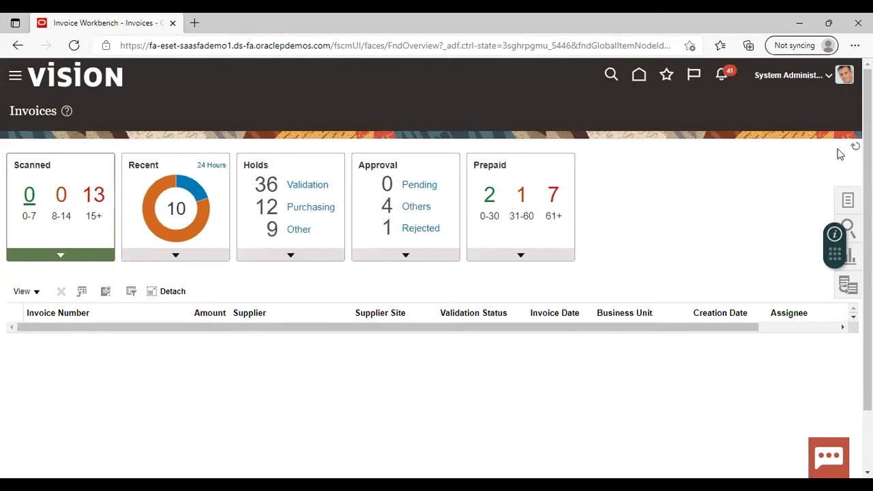
Go to Setup and Maintenance, list the implementation projects and open FIN Implementation Project.
left_click(796, 83)
left_click(609, 263)
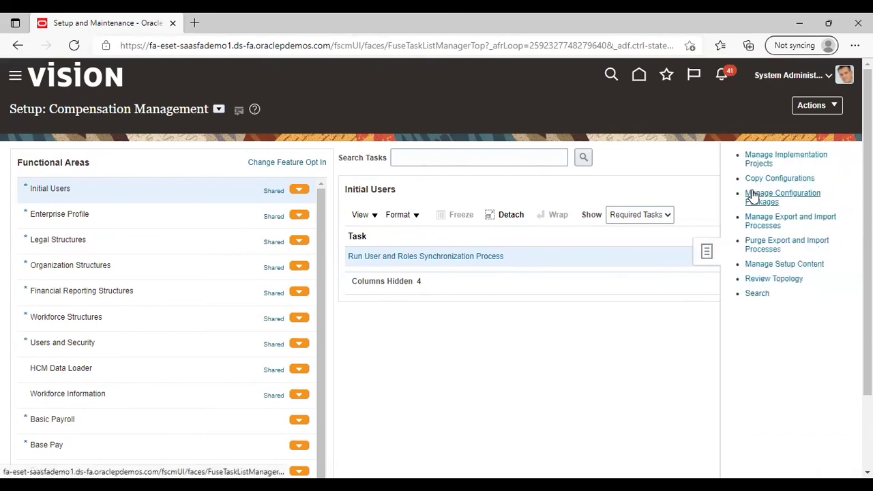
left_click(764, 155)
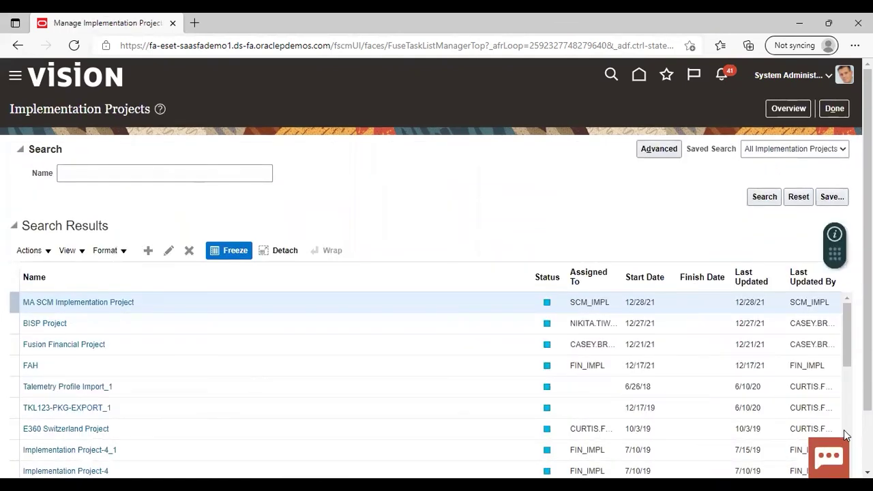
scroll(273, 408, "down", 3)
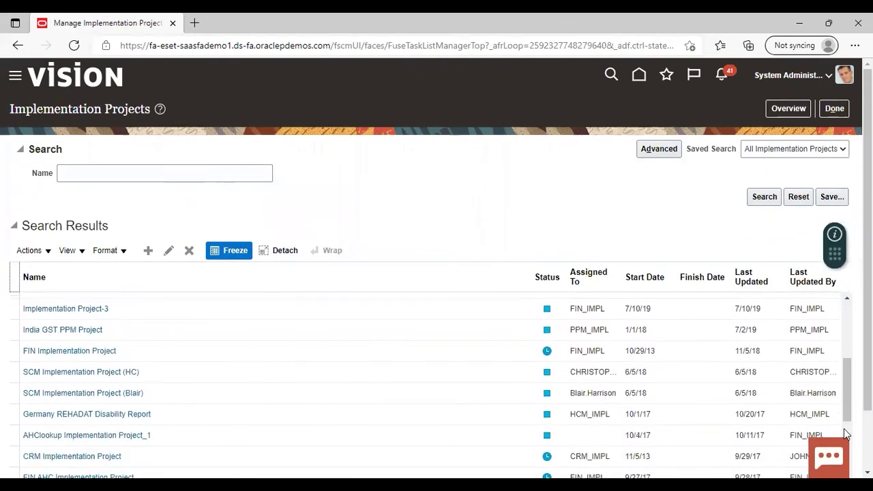
left_click(58, 351)
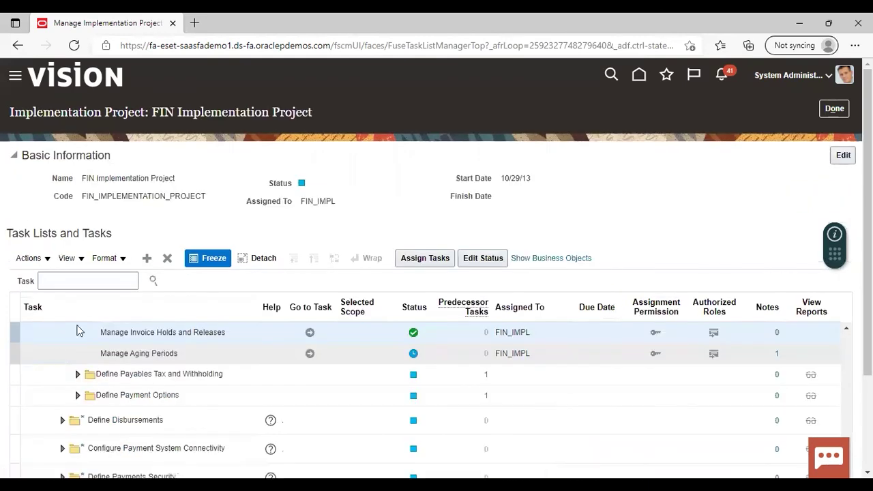
Search the project's tasks for "invoice options" and open the Manage Invoice Options task for US1 Business Unit.
left_click(92, 279)
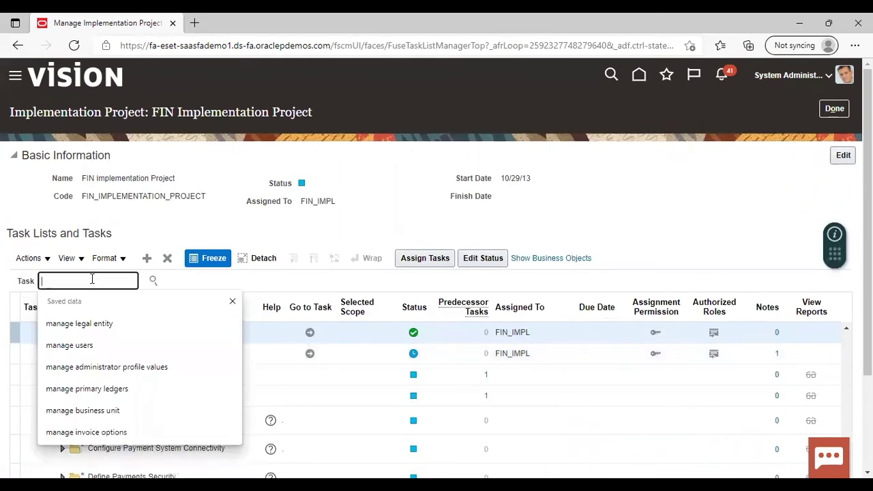
type("inv")
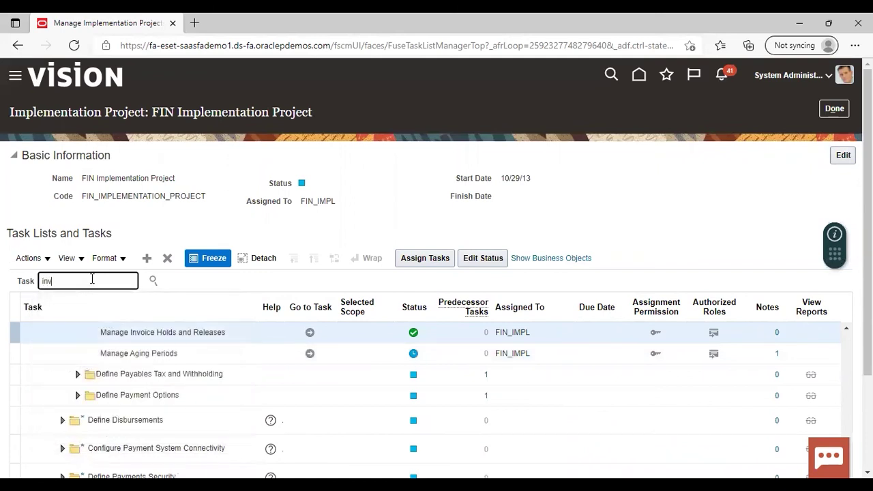
type("oice options")
key("Return")
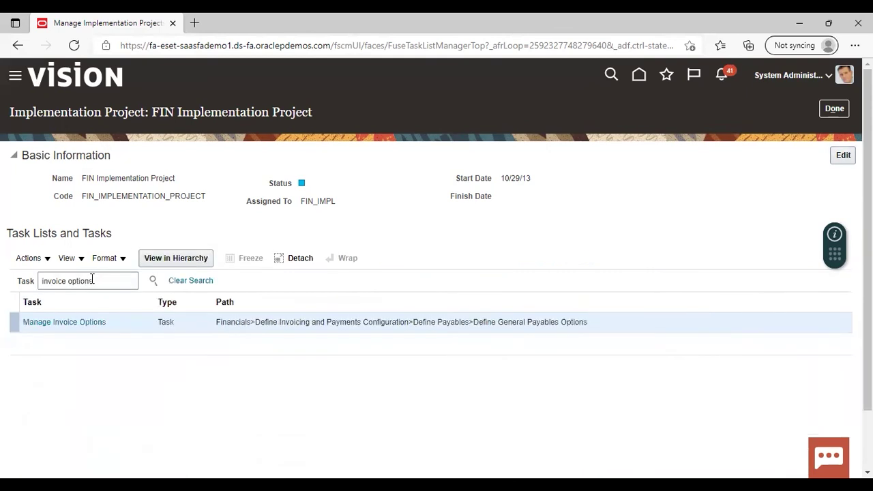
left_click(70, 322)
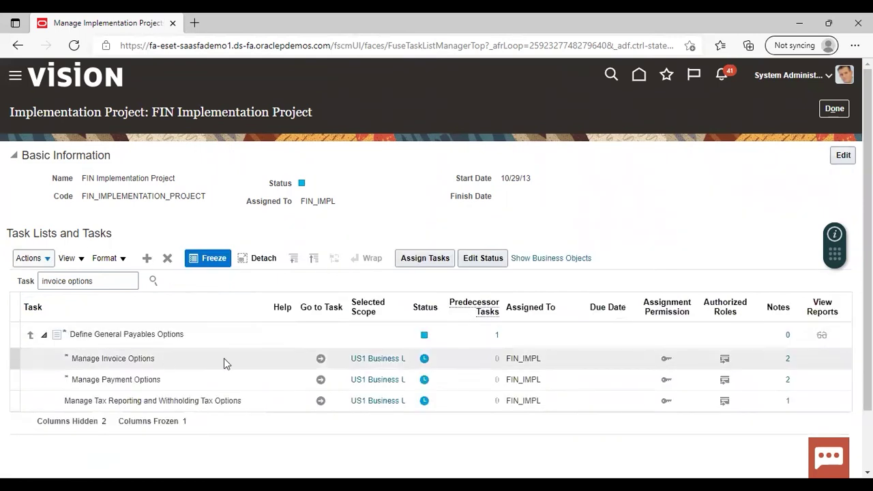
left_click(321, 358)
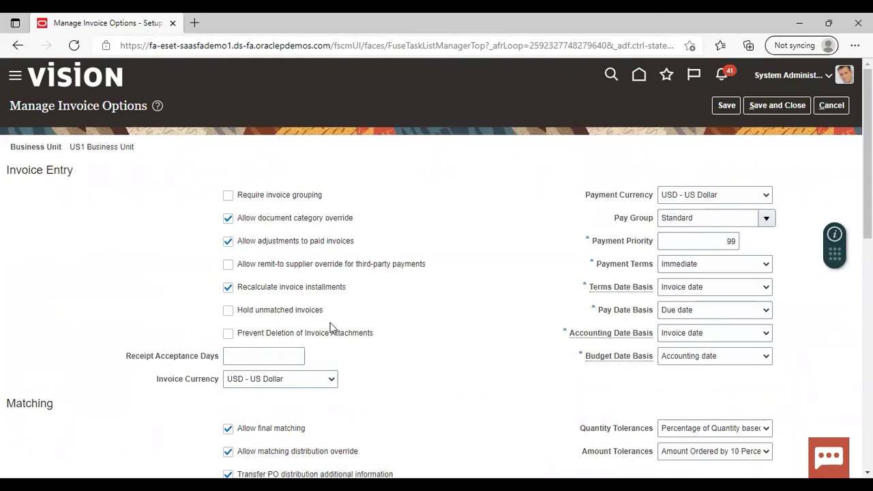
Try switching Hold unmatched invoices on and off, and leave the invoice options without saving.
left_click(229, 311)
left_click(229, 312)
left_click(823, 105)
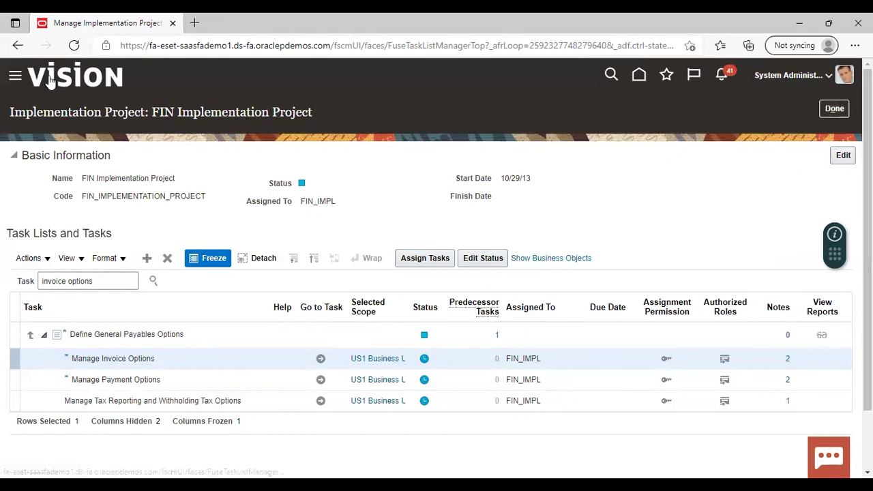
Go to the Suppliers work area under Procurement and open the Manage Suppliers search.
left_click(14, 77)
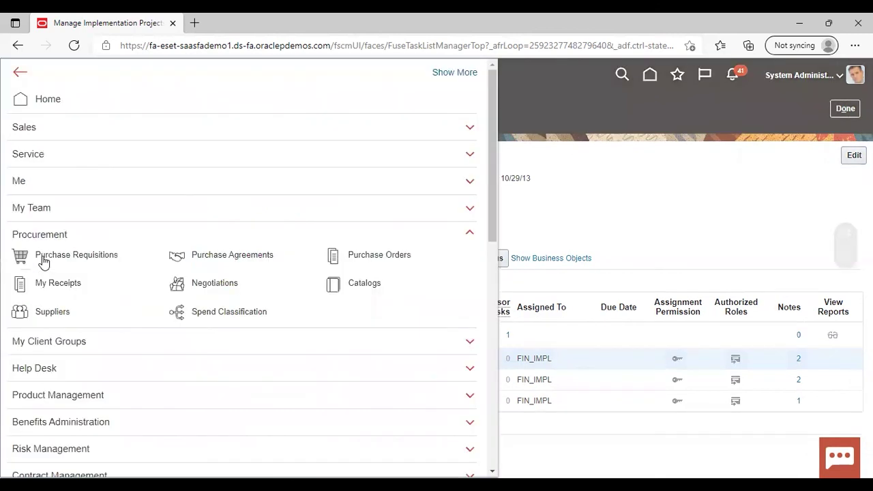
left_click(59, 314)
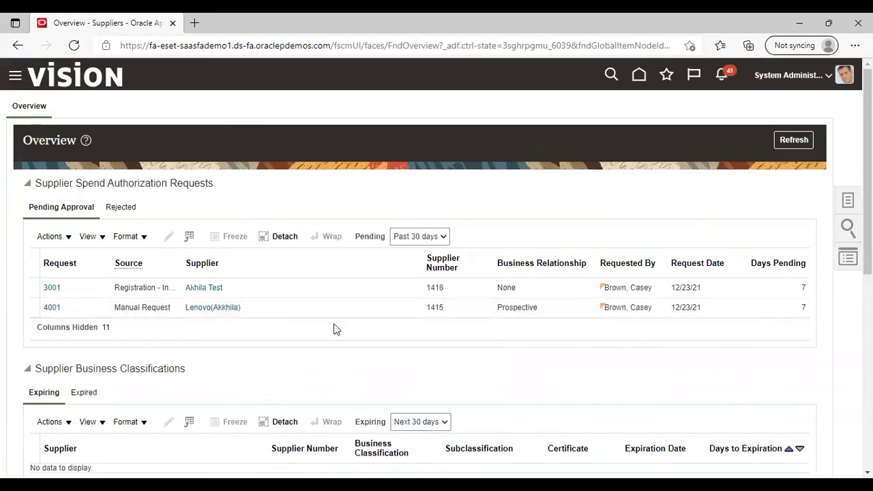
left_click(847, 201)
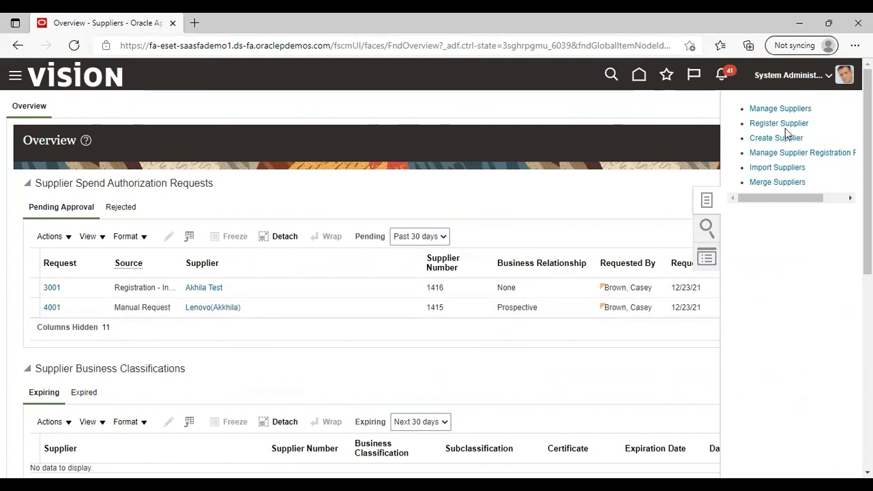
left_click(774, 109)
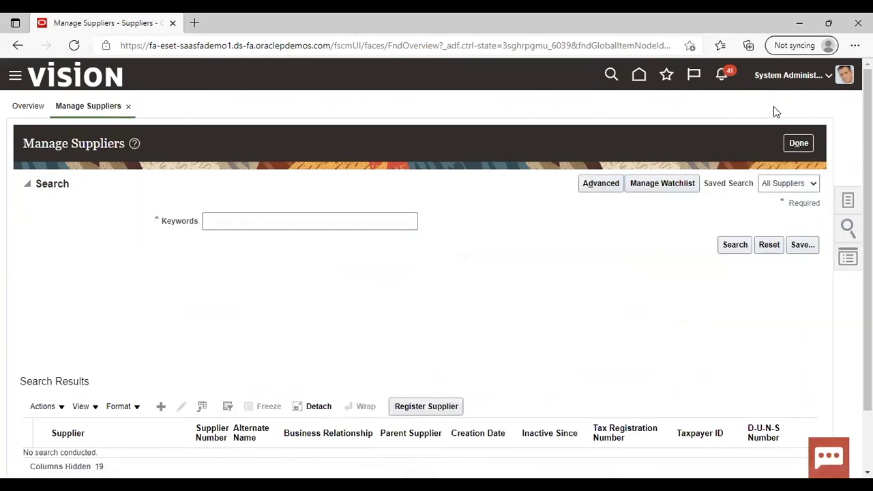
Search the suppliers for "dell" and open Dell Inc. for editing.
scroll(437, 266, "down", 1)
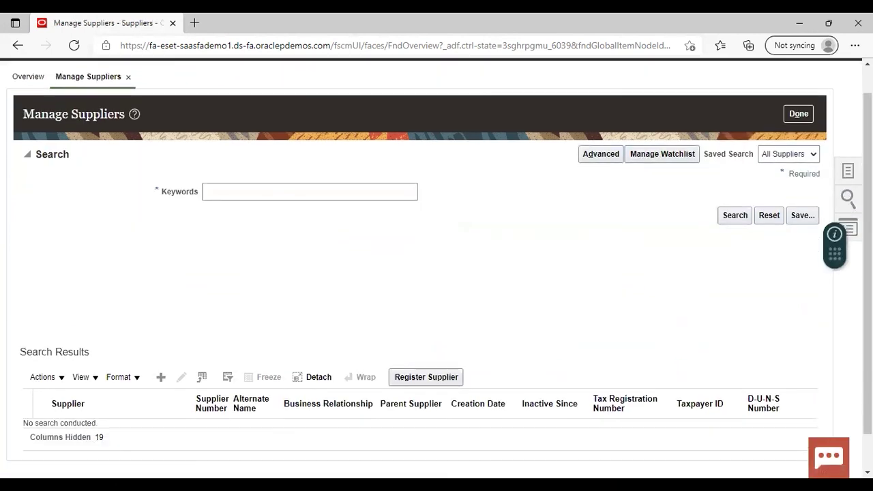
left_click(323, 148)
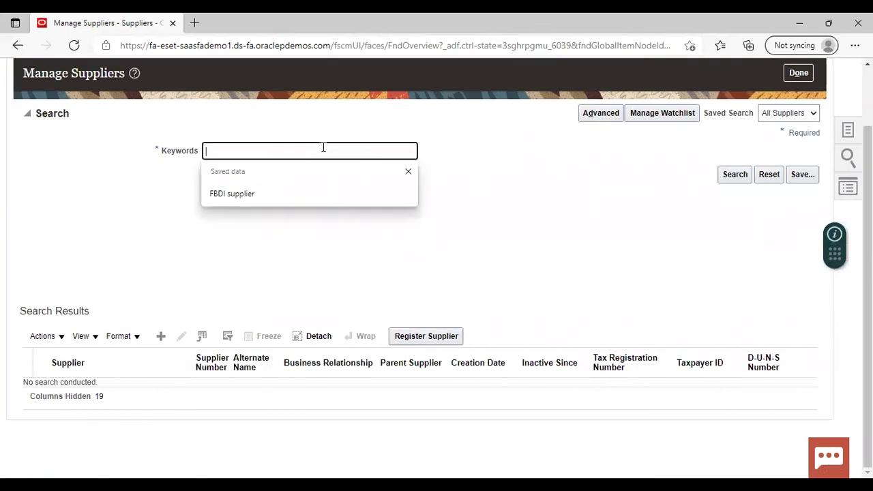
type("dell")
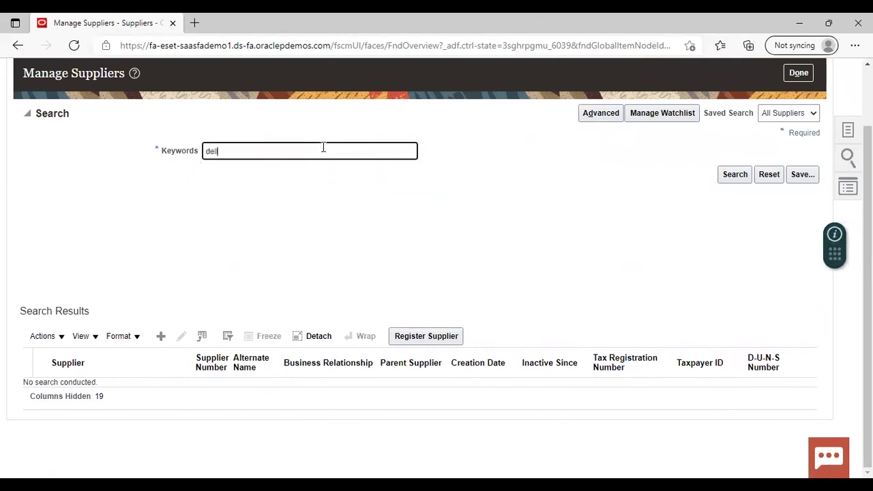
key("Return")
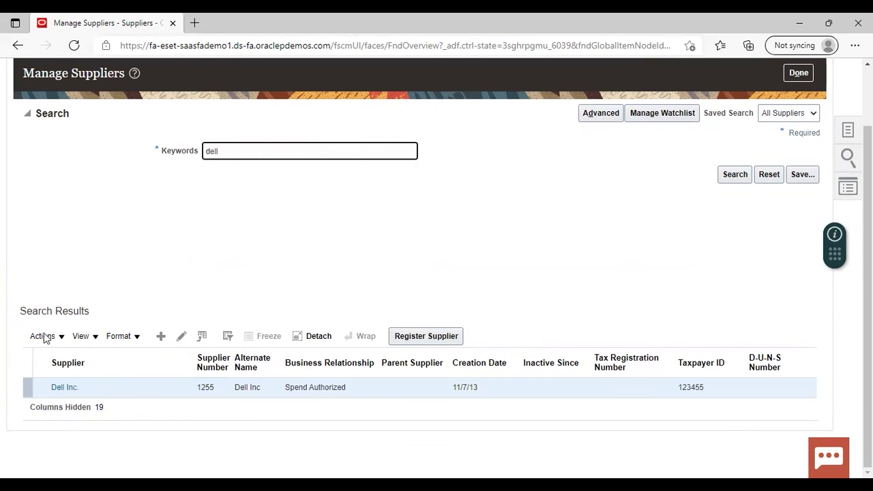
left_click(180, 338)
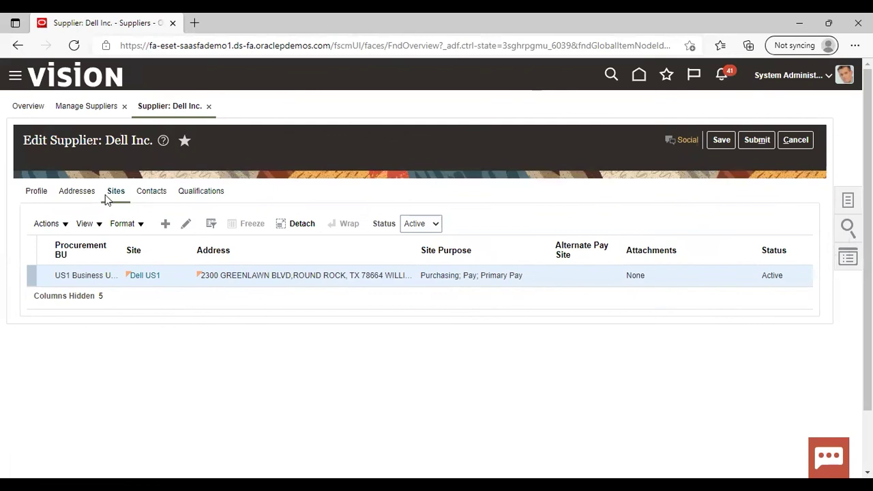
Examine the payment hold controls in the Dell US1 site's invoicing settings, and cancel out of the site and supplier.
left_click(186, 223)
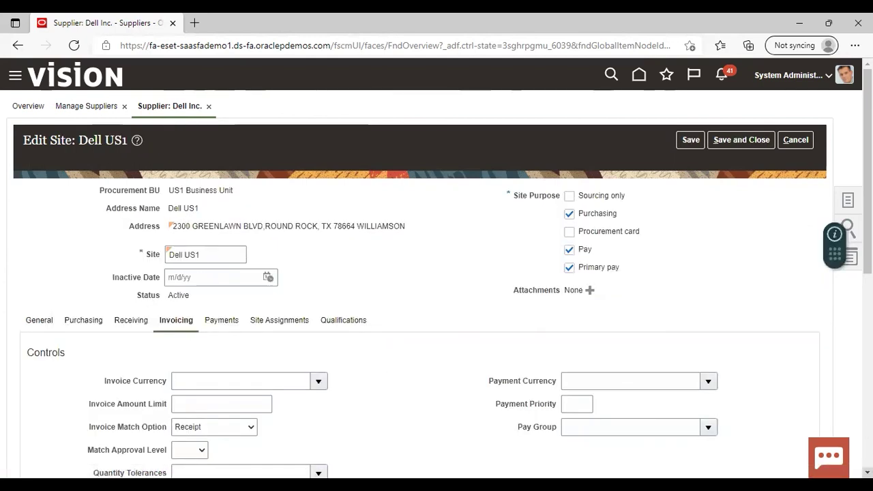
scroll(437, 273, "down", 3)
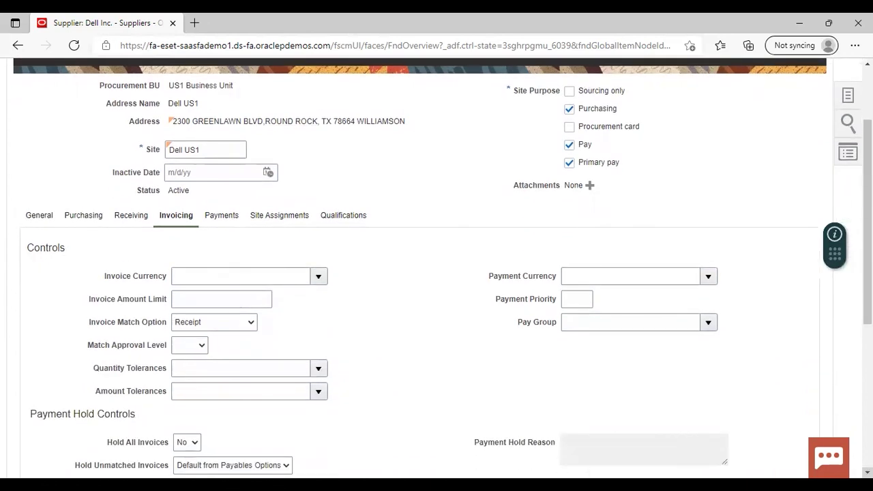
scroll(437, 273, "down", 2)
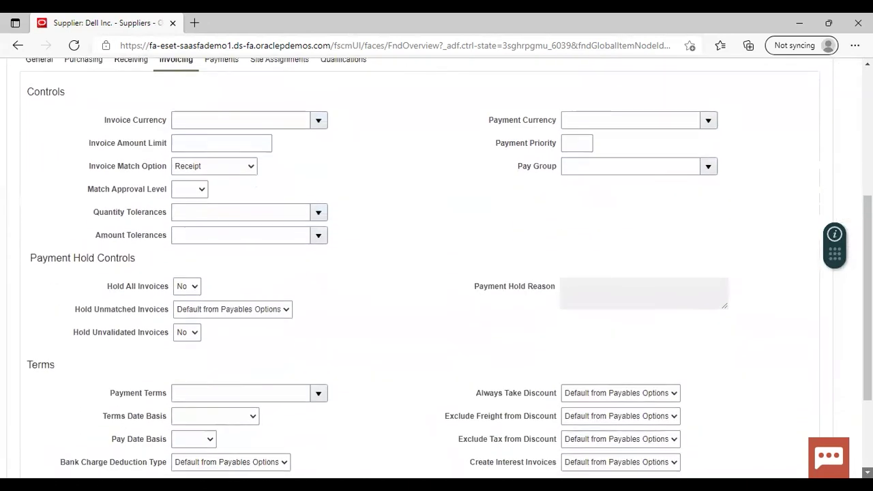
scroll(437, 272, "down", 1)
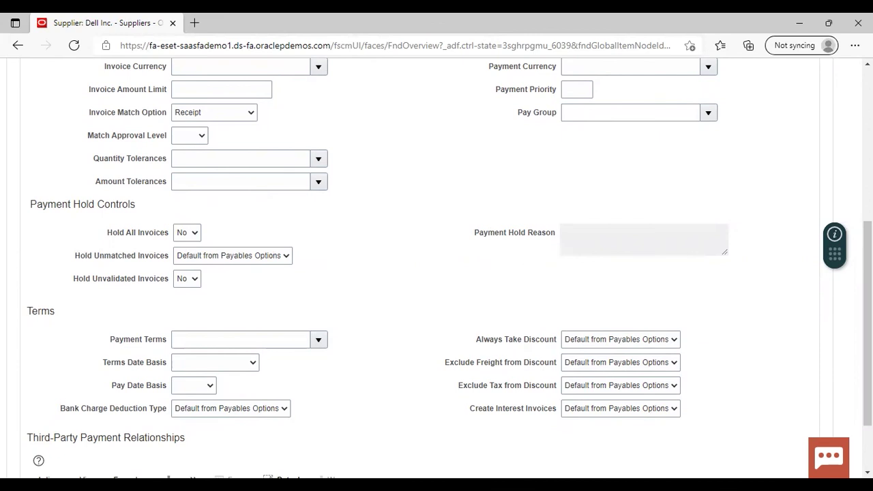
scroll(436, 272, "up", 5)
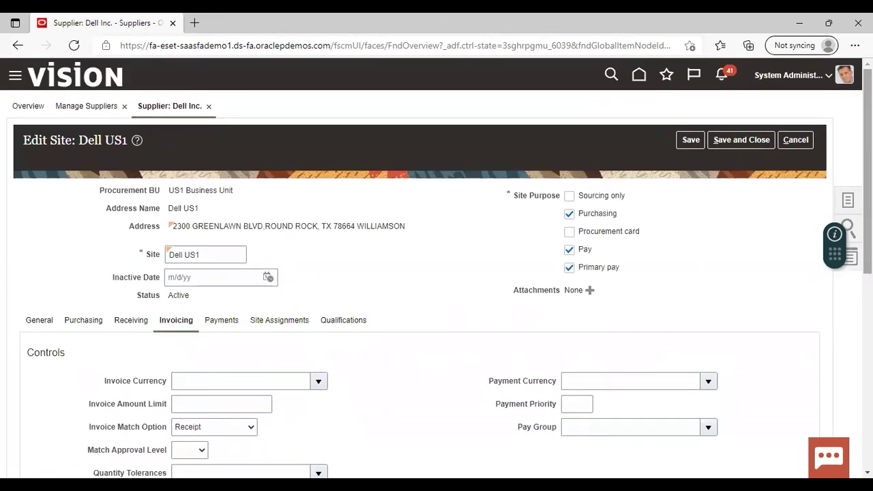
left_click(795, 140)
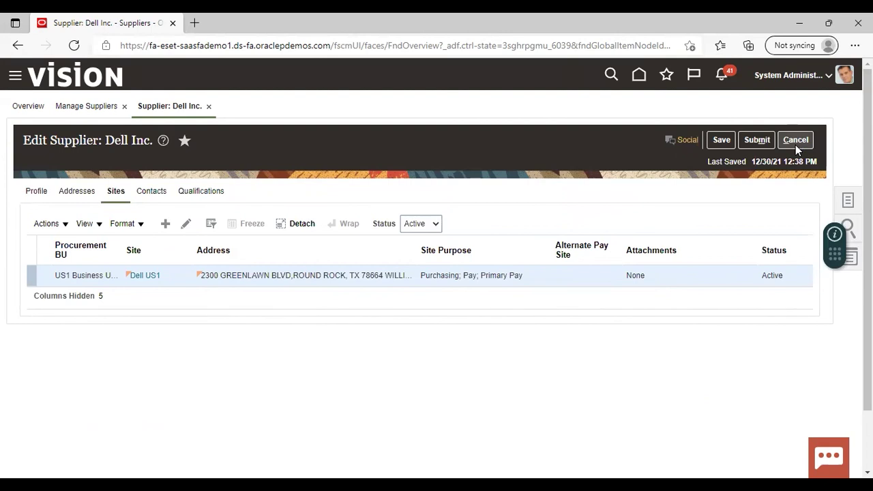
left_click(795, 141)
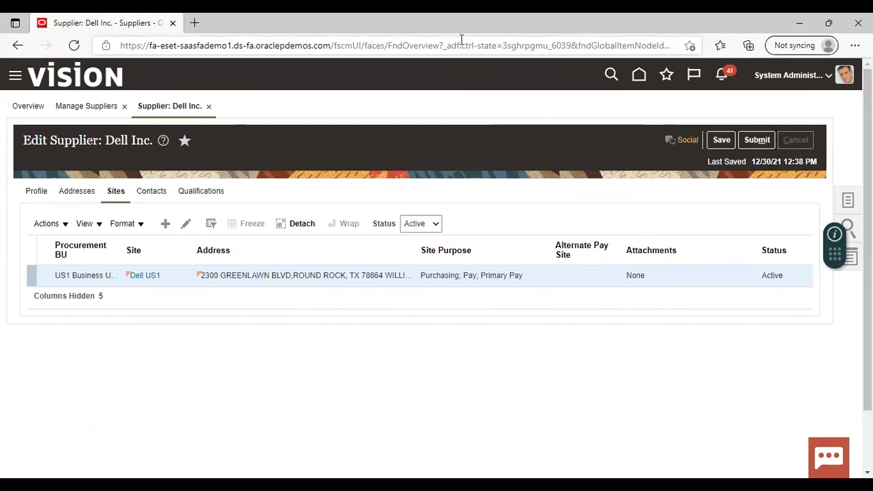